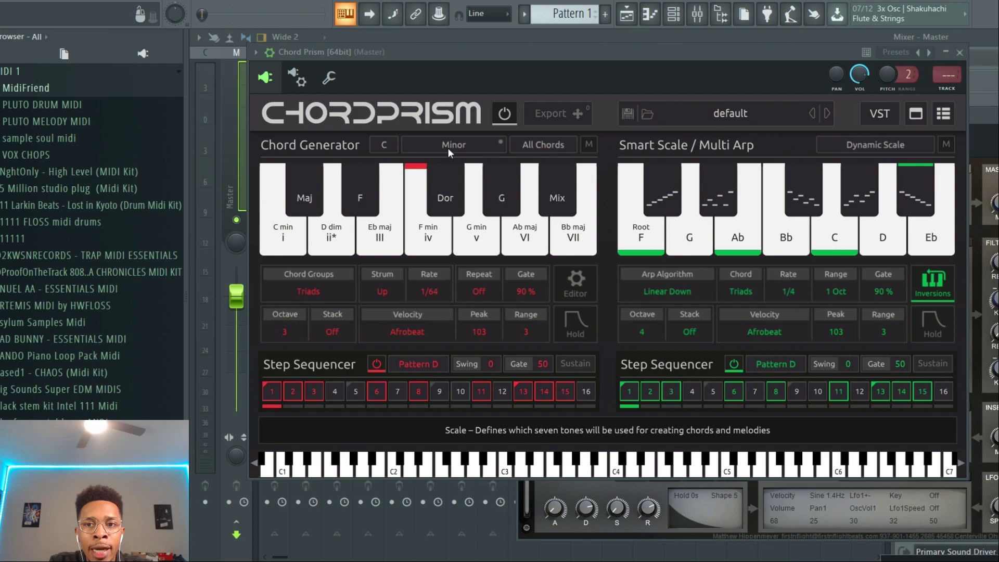
Step: Display the Linear Up arpeggio's parameters and try its rate at 1/8 before returning it to 1/4
right_click(665, 211)
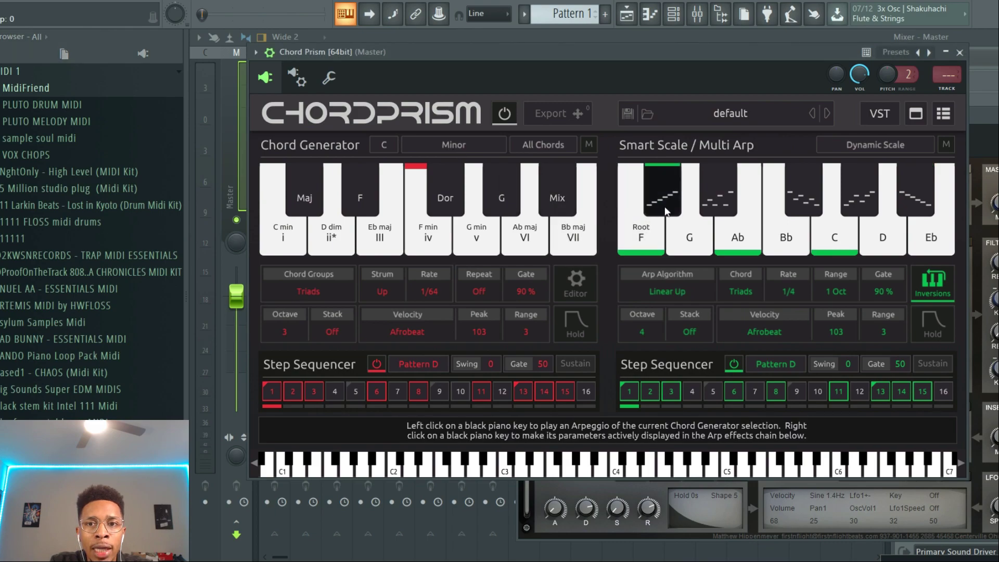
click(789, 291)
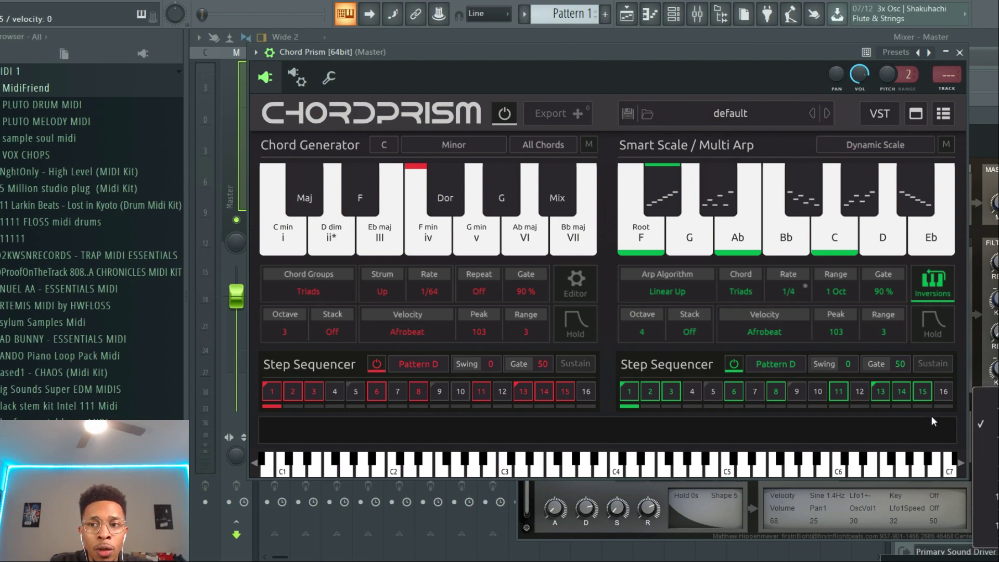
click(991, 438)
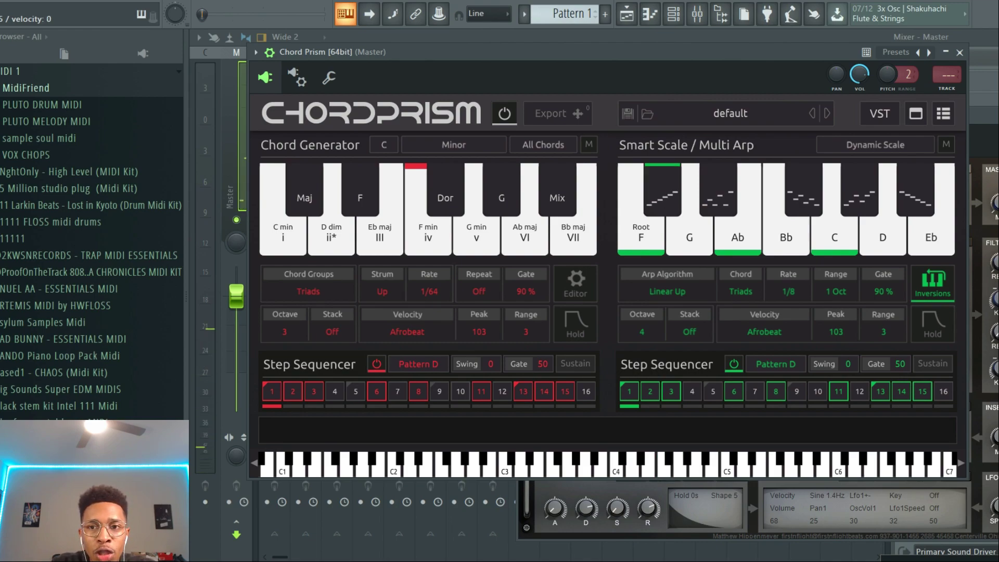
click(792, 292)
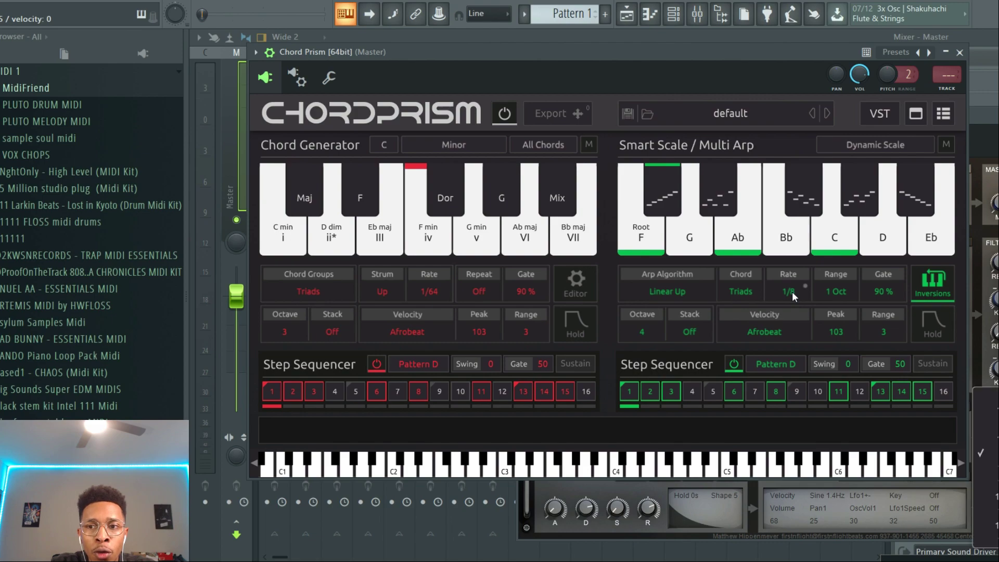
click(986, 424)
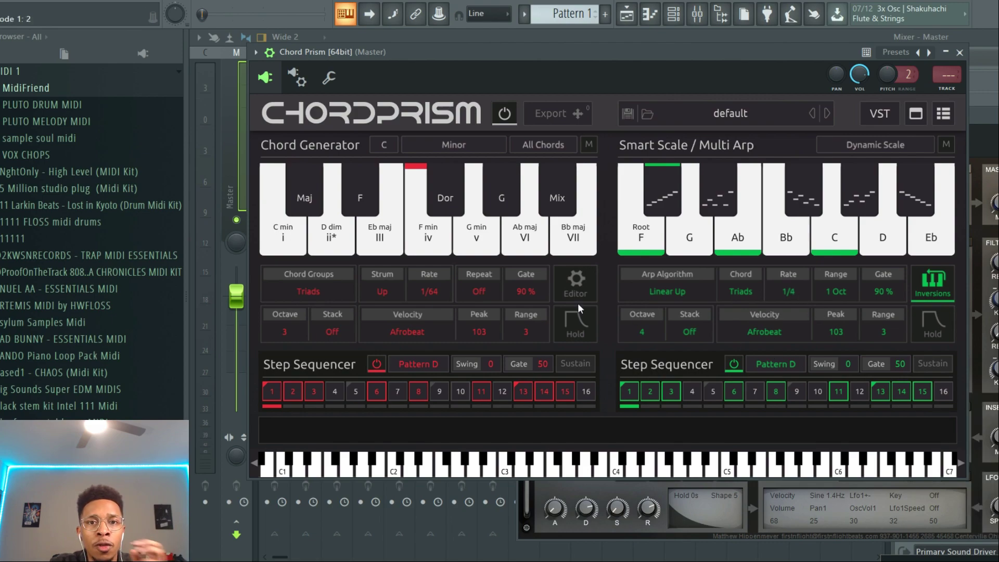
Step: Look through the Chord Generator's root note and scale choices and audition the Linear Up arpeggio
click(381, 144)
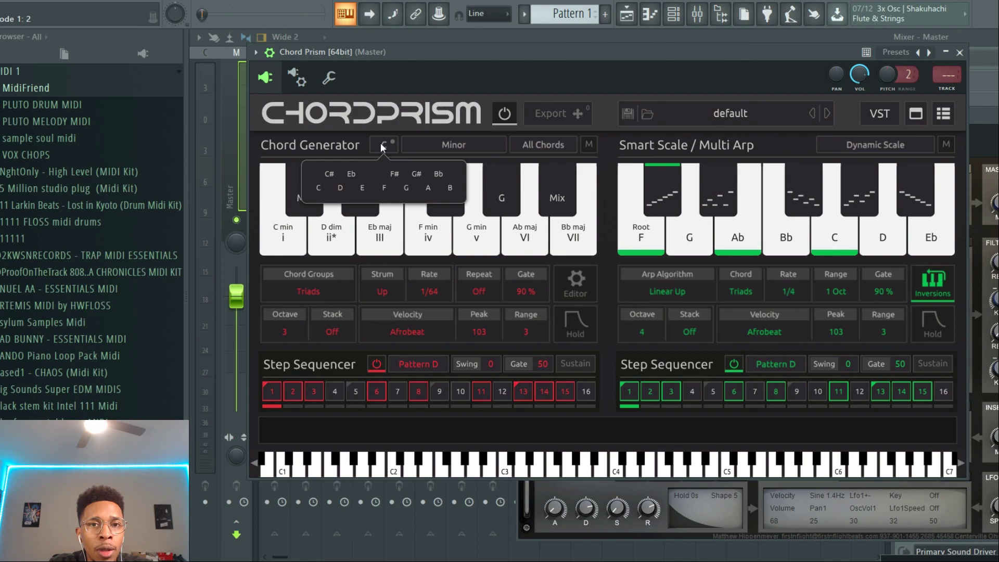
click(451, 149)
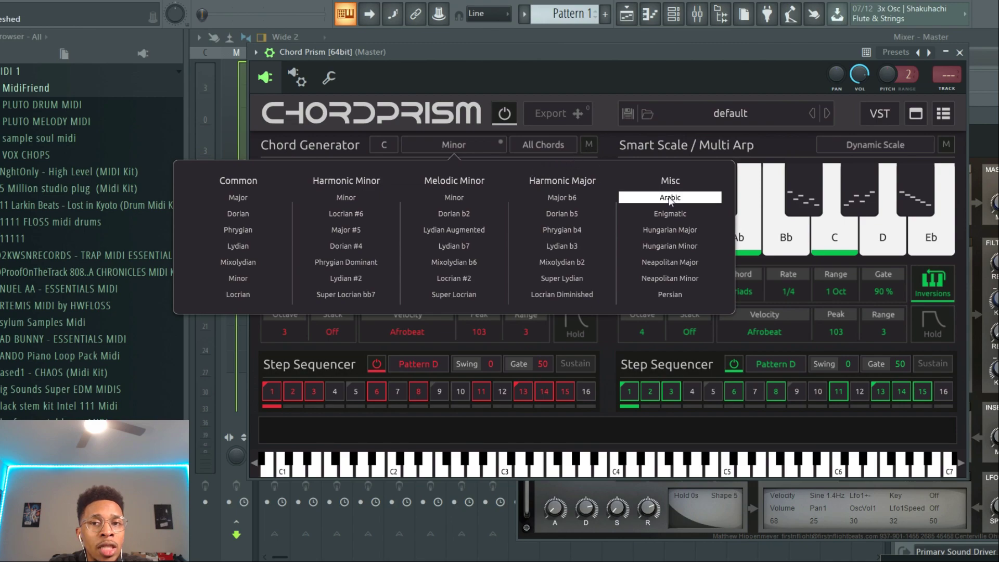
click(604, 120)
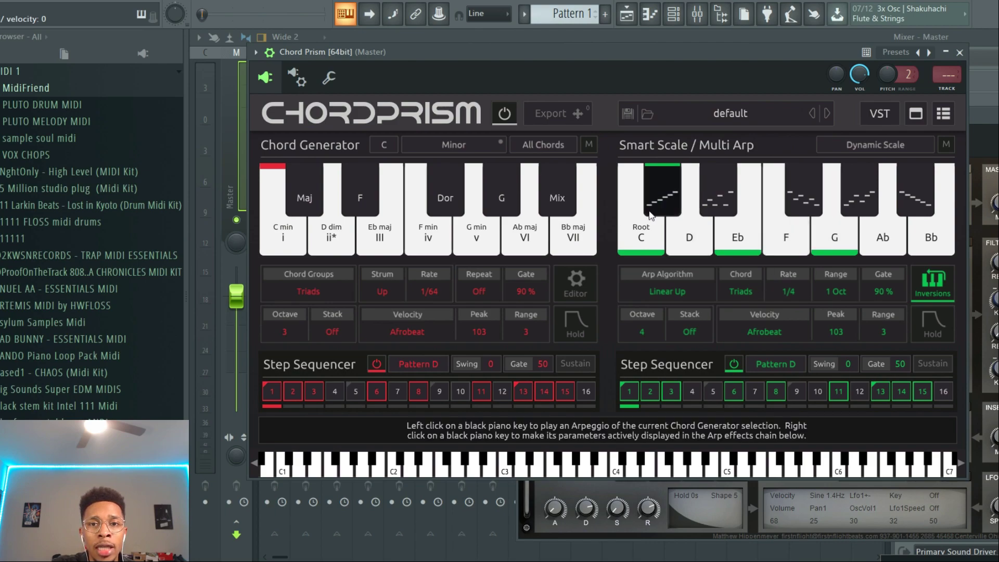
click(662, 193)
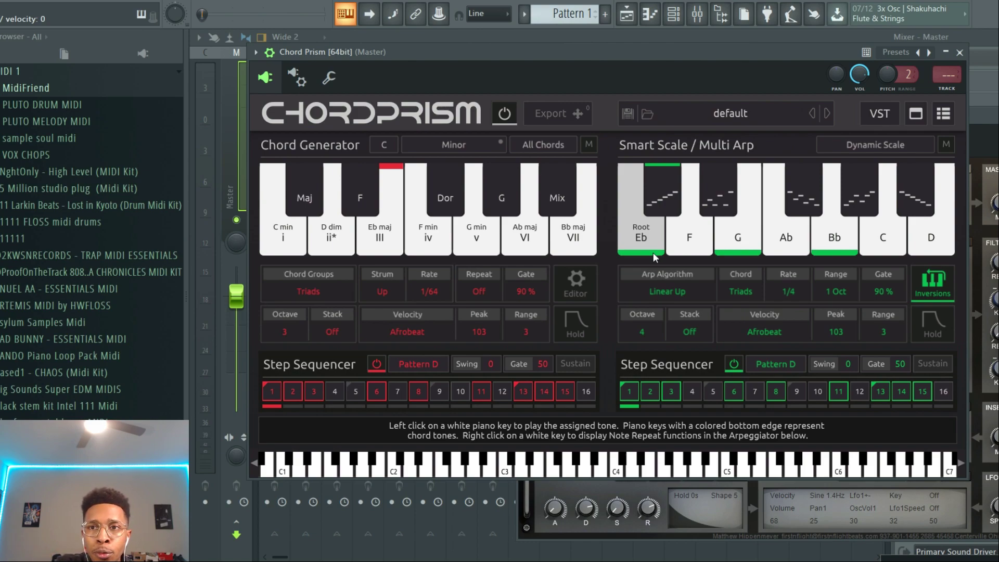
Step: Play the BB2_90_drum_loop_polyrhythmic clip in the playlist and stop it
drag(459, 54, 402, 289)
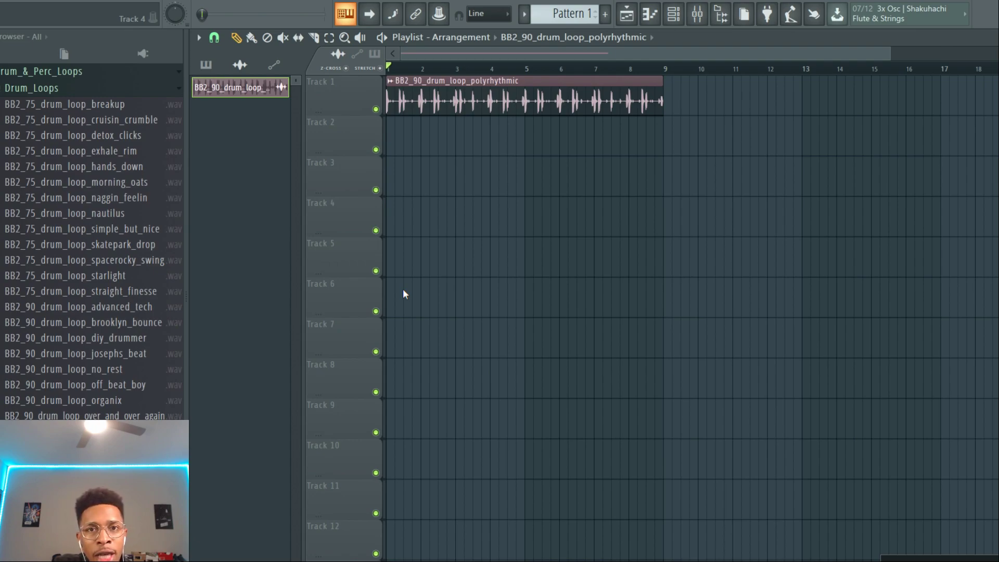
key(space)
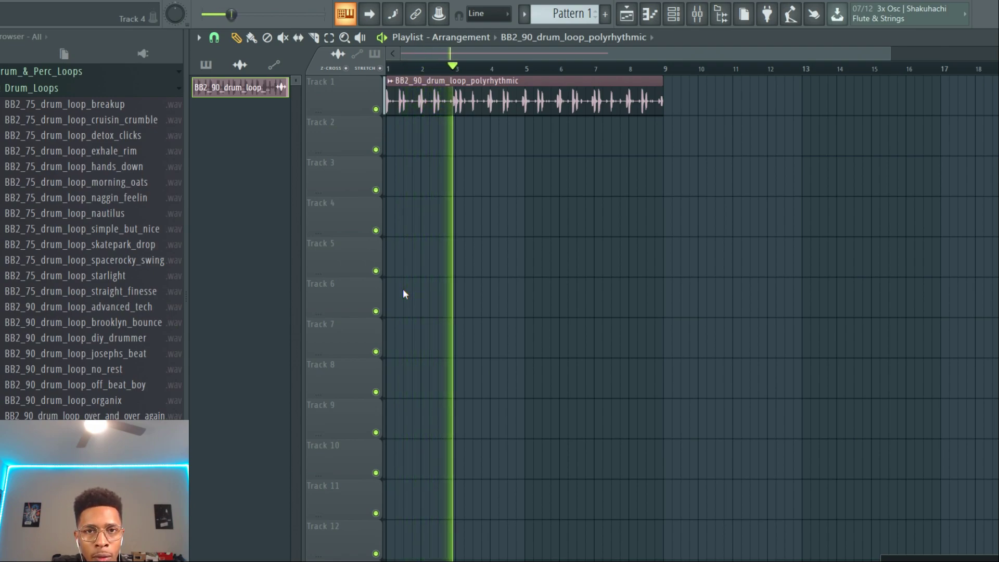
key(space)
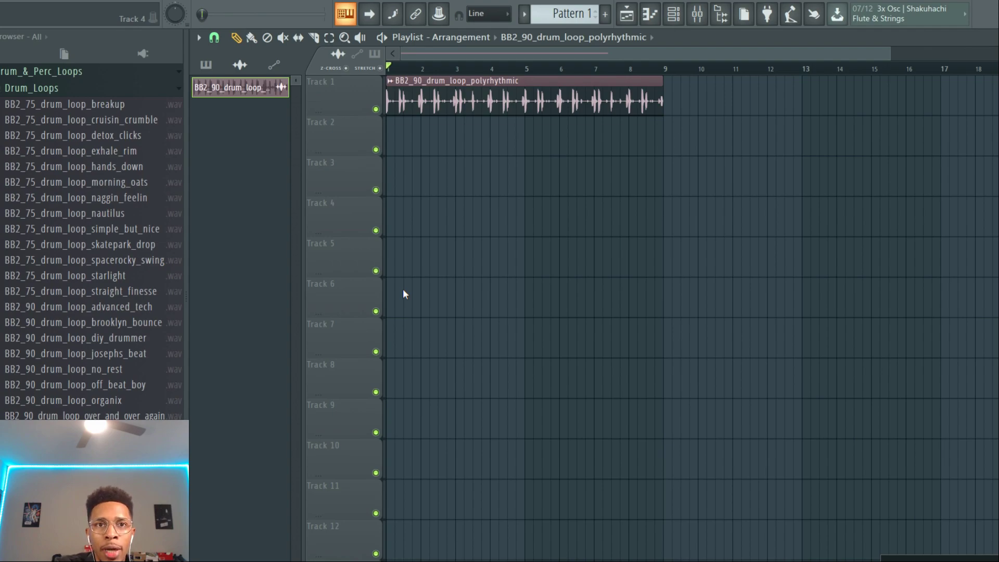
Step: Place a Pattern 1 clip on Track 2 of the playlist, spanning bar 1 to bar 5
key(F6)
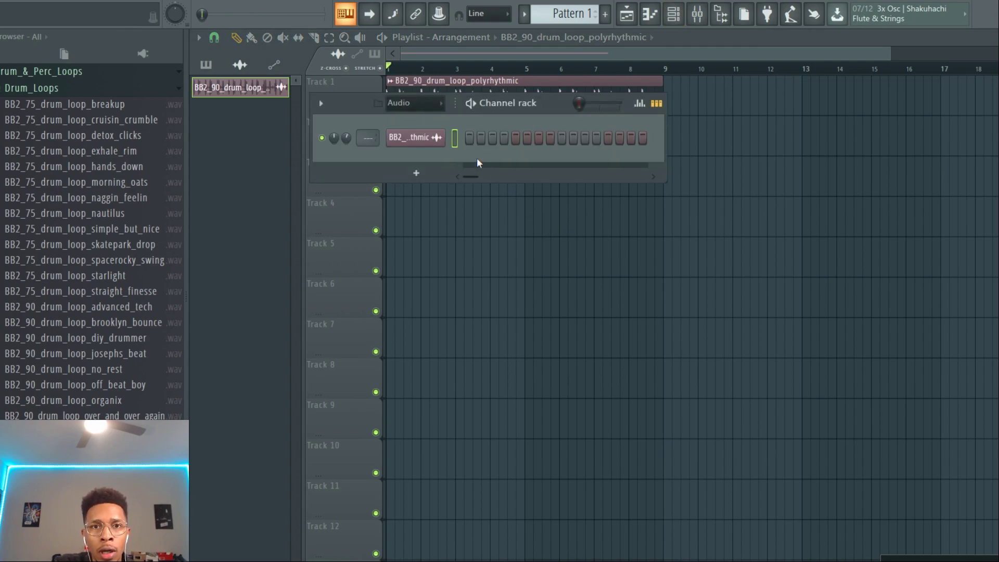
click(206, 65)
drag(207, 86, 526, 129)
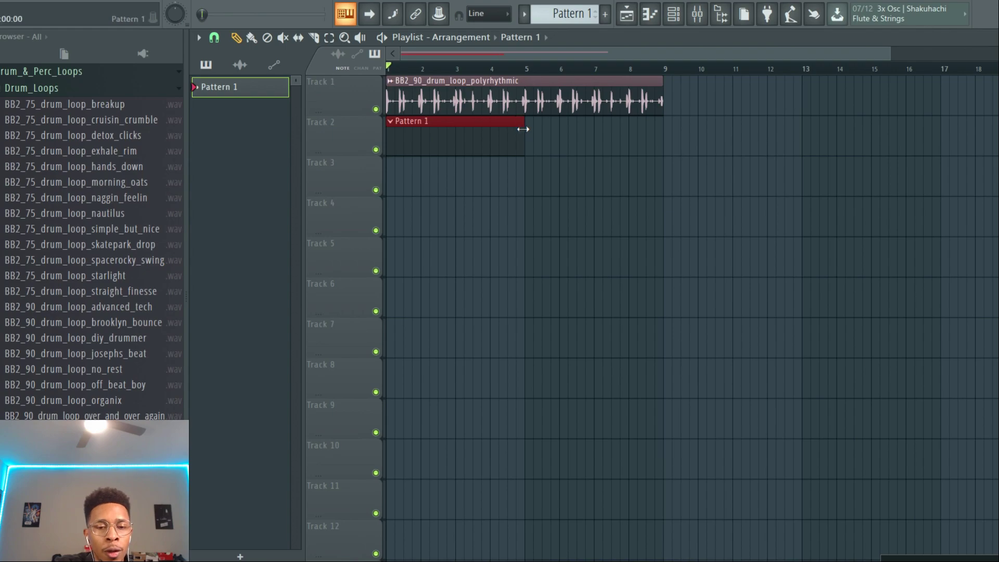
Step: Open the channel rack and set its display filter to All so every channel is listed
double_click(489, 123)
click(425, 102)
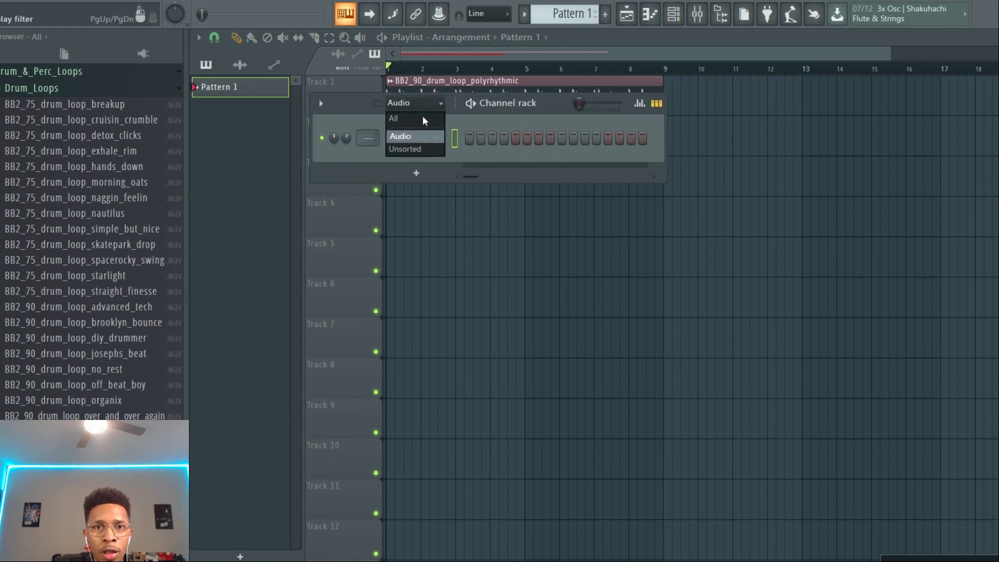
click(423, 112)
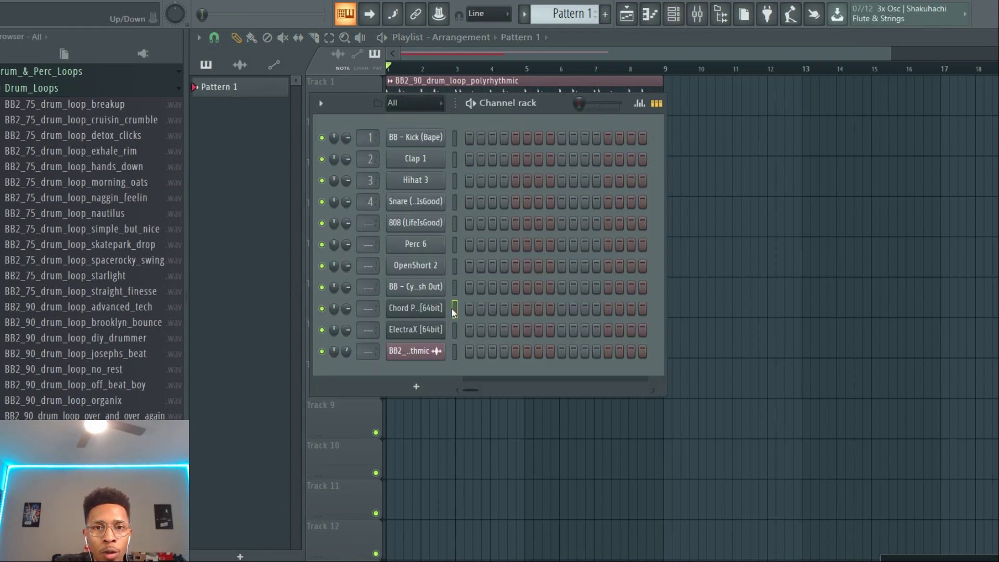
Step: Open the Chord Prism channel, close its Xpand!2 instrument window, and bring the whole plugin window into view
click(436, 308)
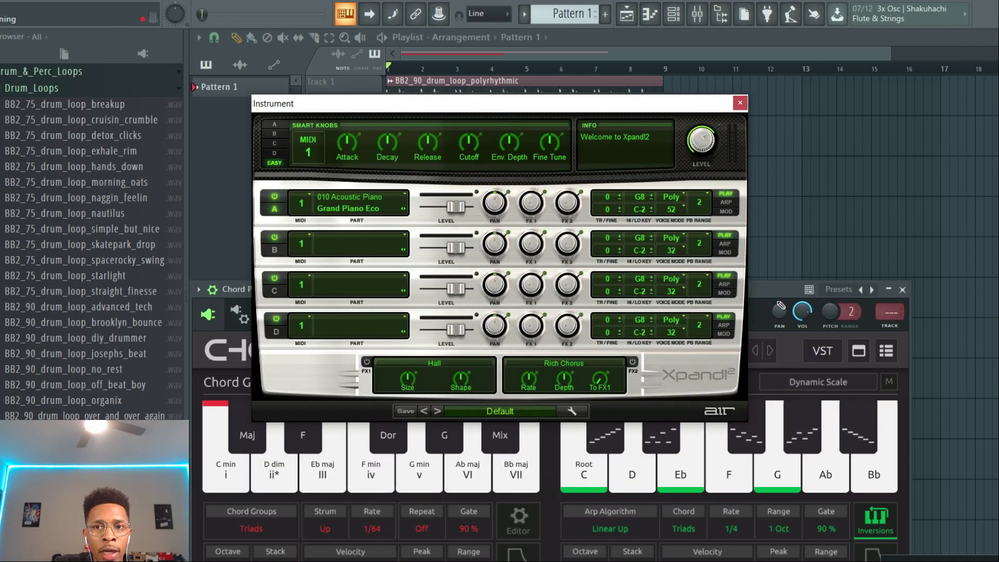
drag(772, 301, 804, 246)
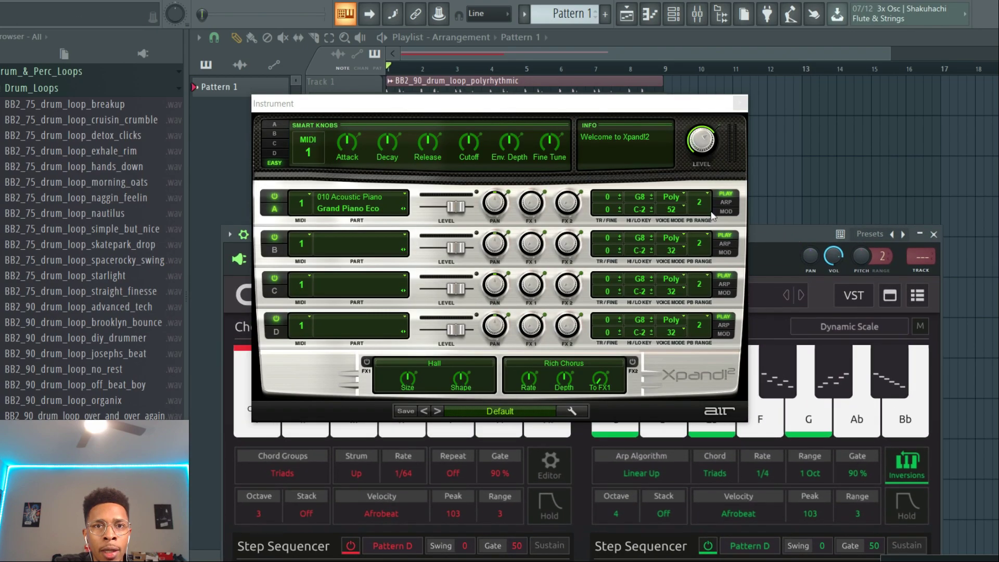
click(741, 104)
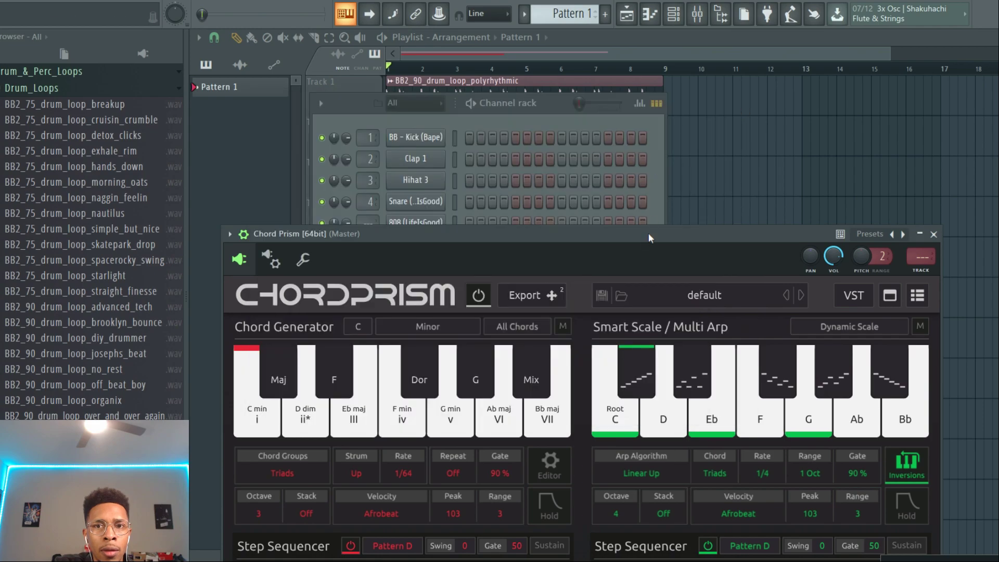
drag(646, 234, 635, 117)
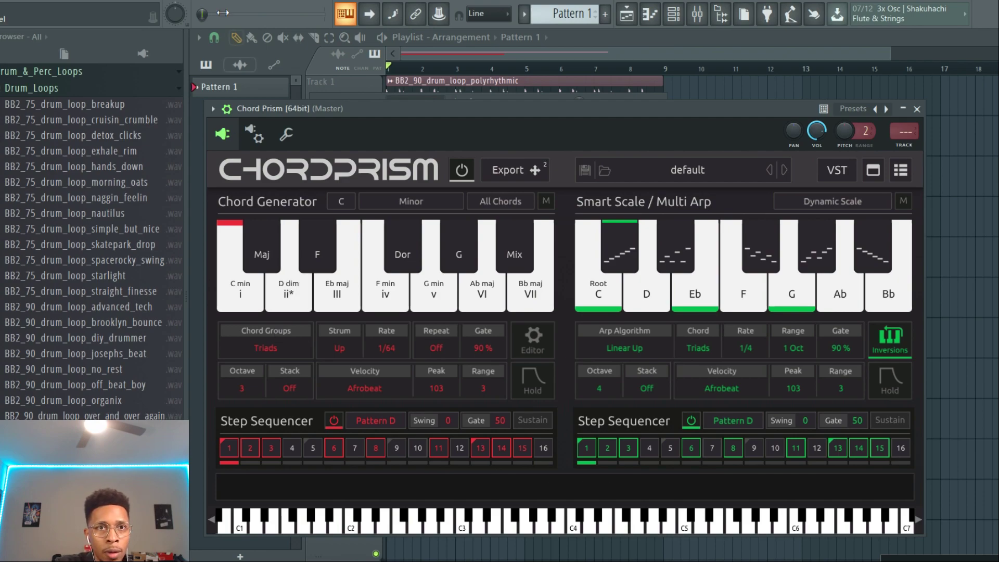
Step: Play the song with the drum loop, turn off the Chord Generator's step sequencer, and return playback to the start
key(space)
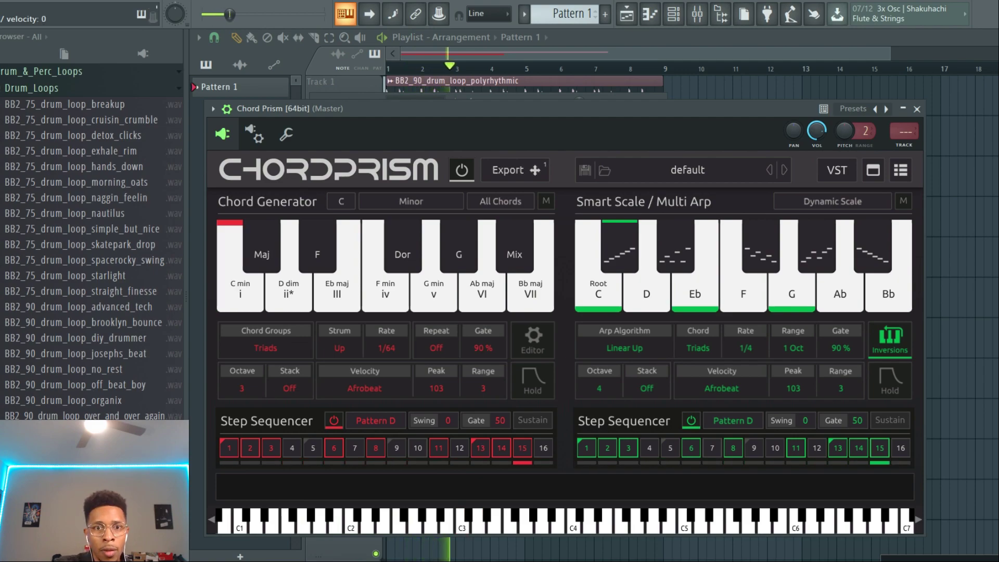
click(341, 427)
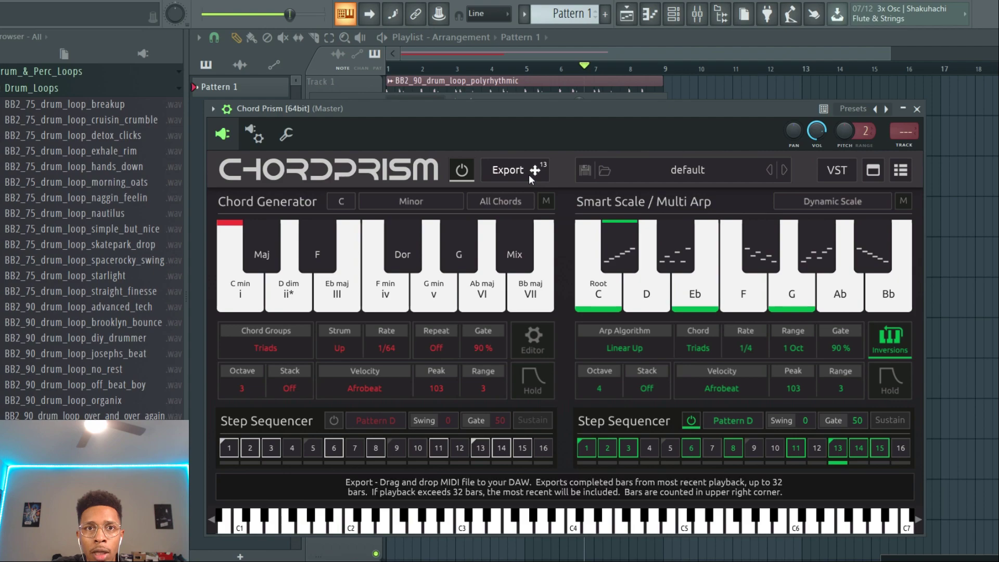
drag(588, 71, 387, 94)
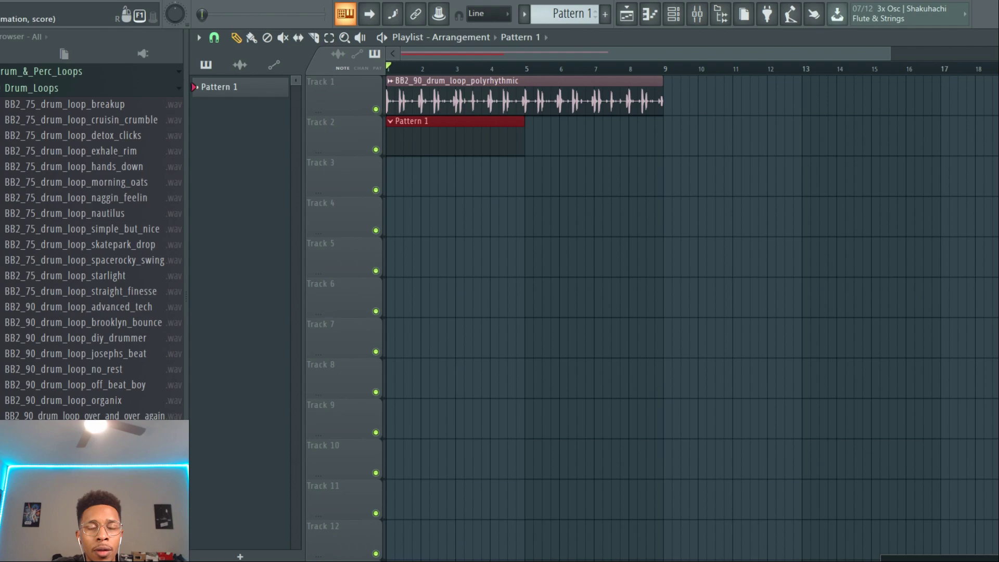
Step: Record a four-bar chord progression played on Chord Prism into Pattern 1 over the drum loop
key(r)
click(465, 344)
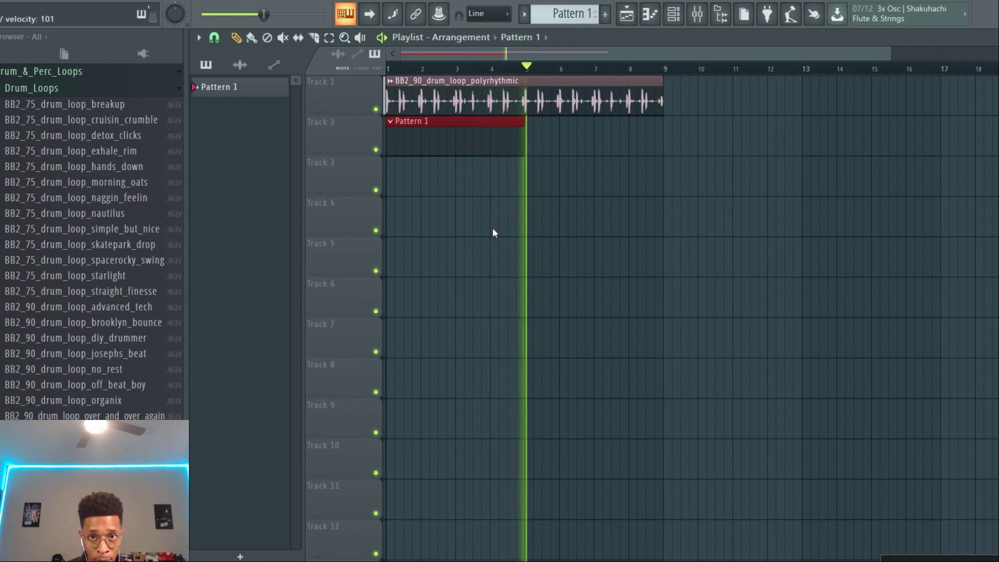
key(space)
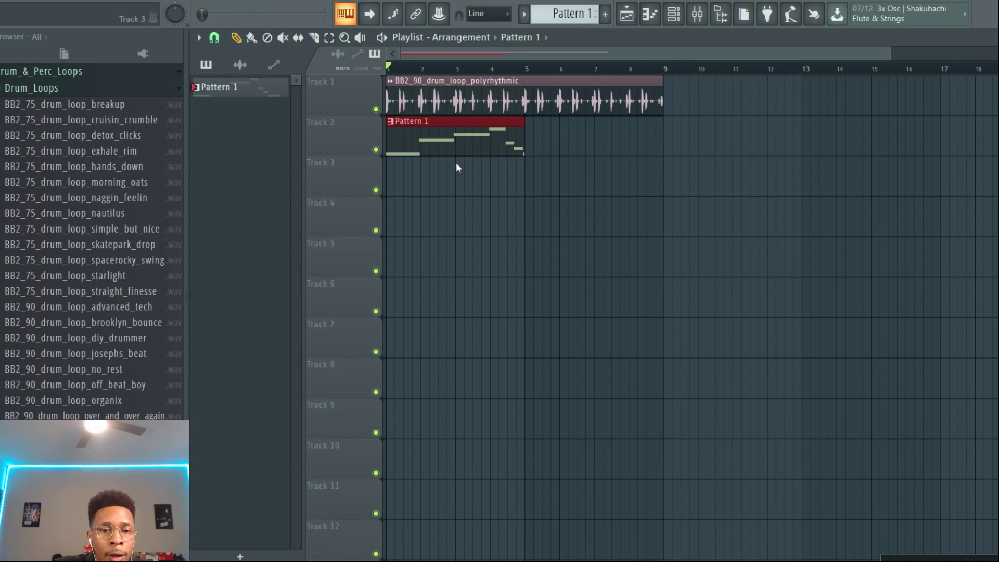
Step: Export Chord Prism's MIDI chords onto the ElectraX channel and open that channel's notes in the piano roll
key(F6)
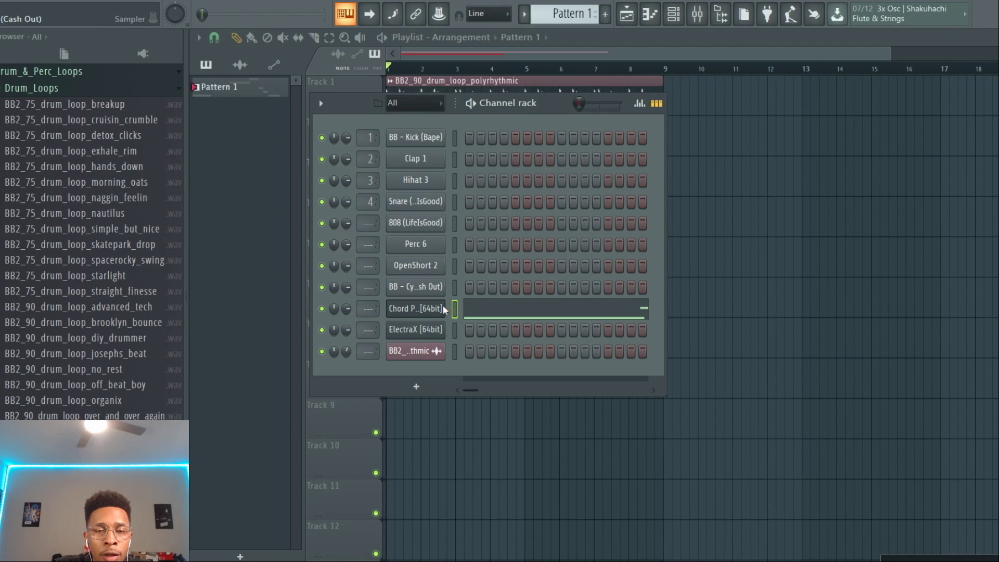
click(410, 307)
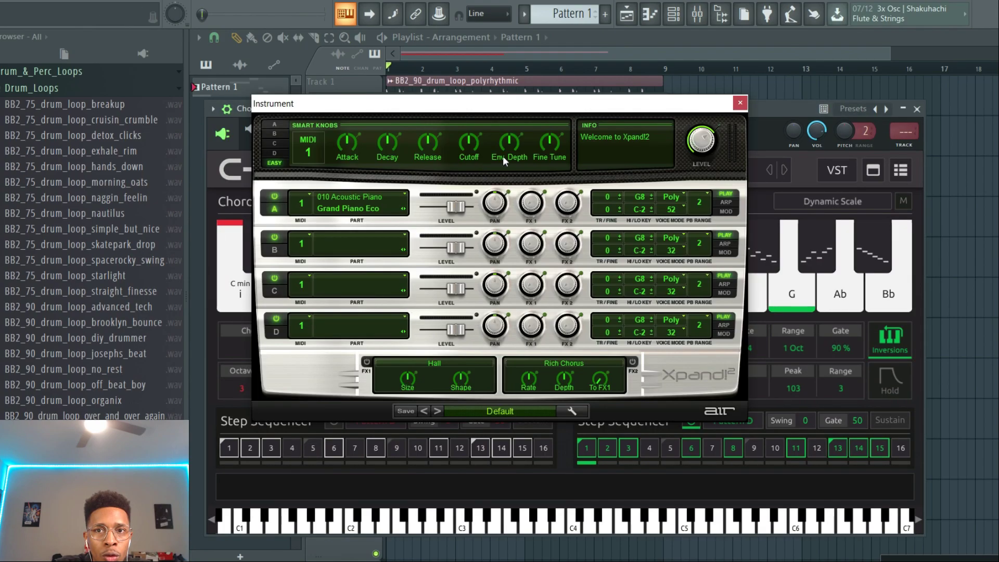
click(740, 103)
drag(706, 92, 998, 98)
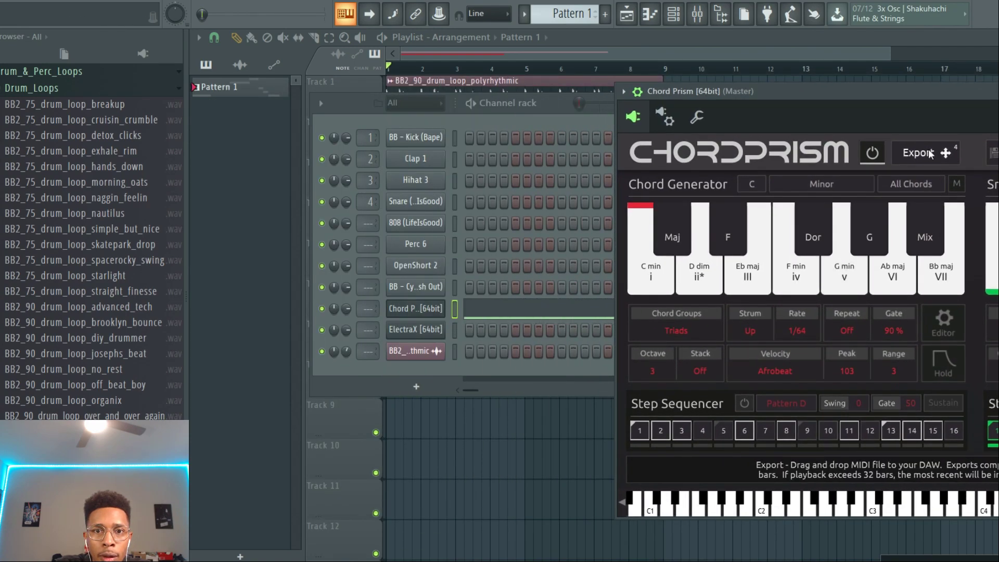
drag(415, 342, 419, 332)
click(483, 328)
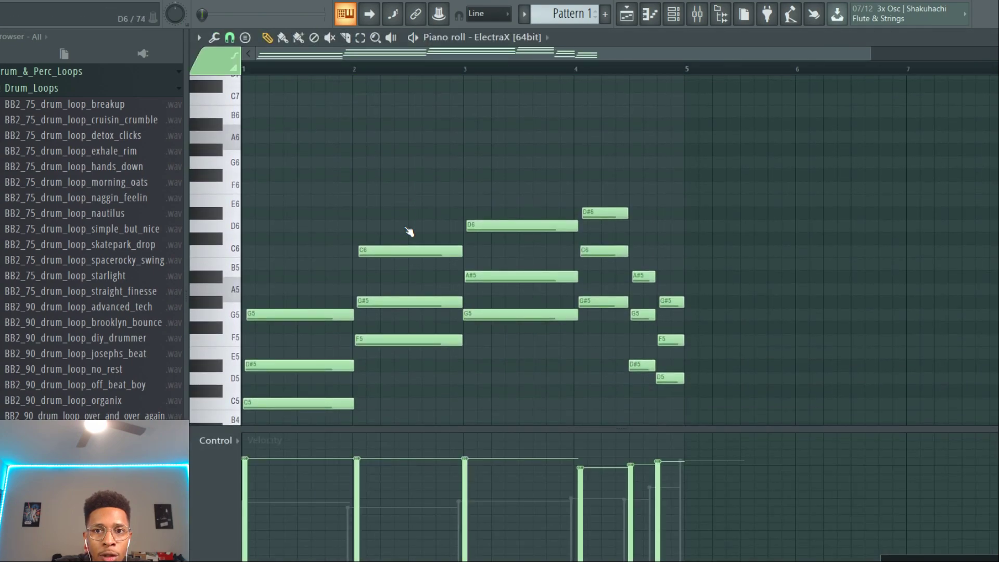
Step: Quantize all the ElectraX chord notes using the Default template with the durations left as they are
scroll(409, 232, down, 6)
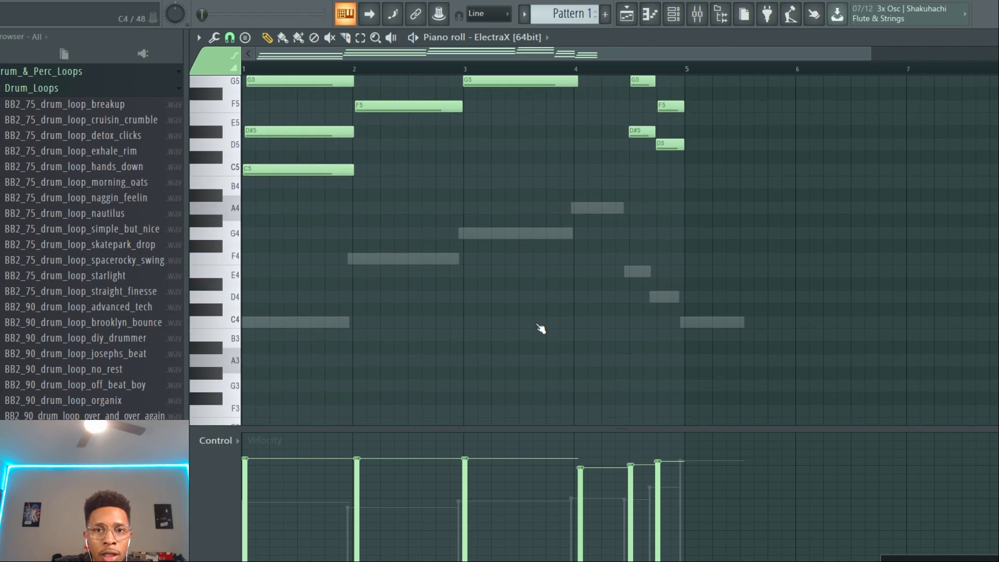
scroll(502, 251, up, 5)
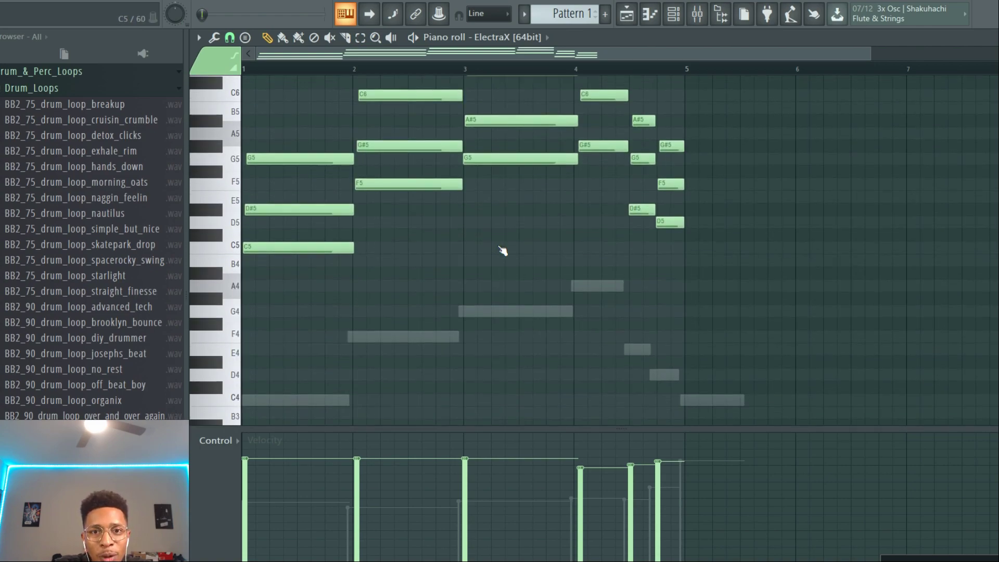
drag(739, 335, 214, 54)
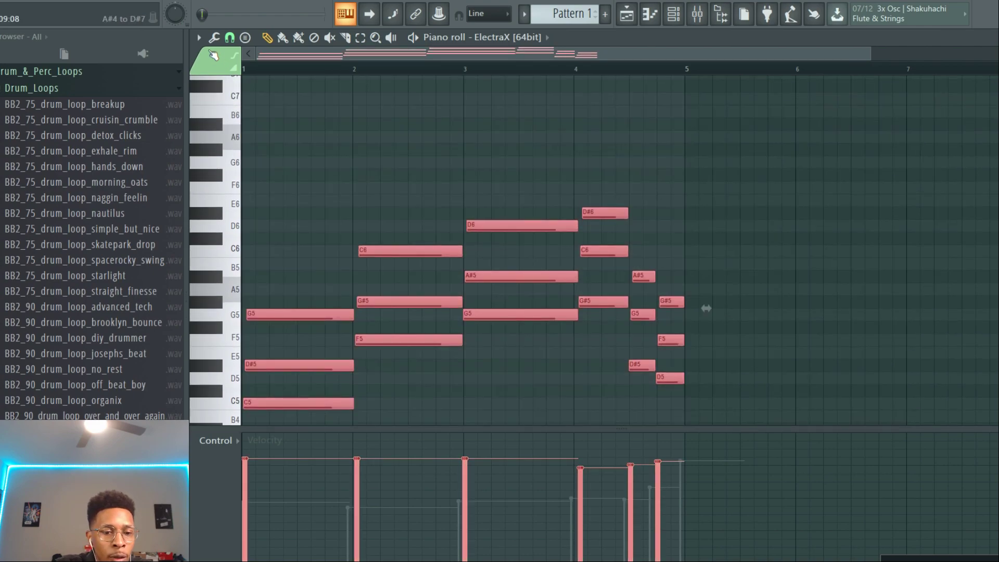
key(alt+q)
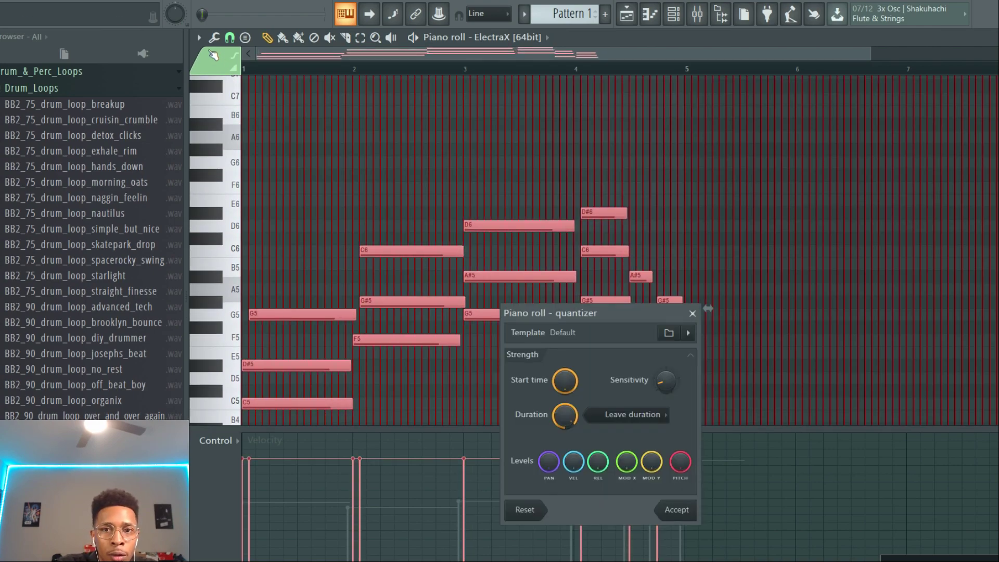
click(677, 510)
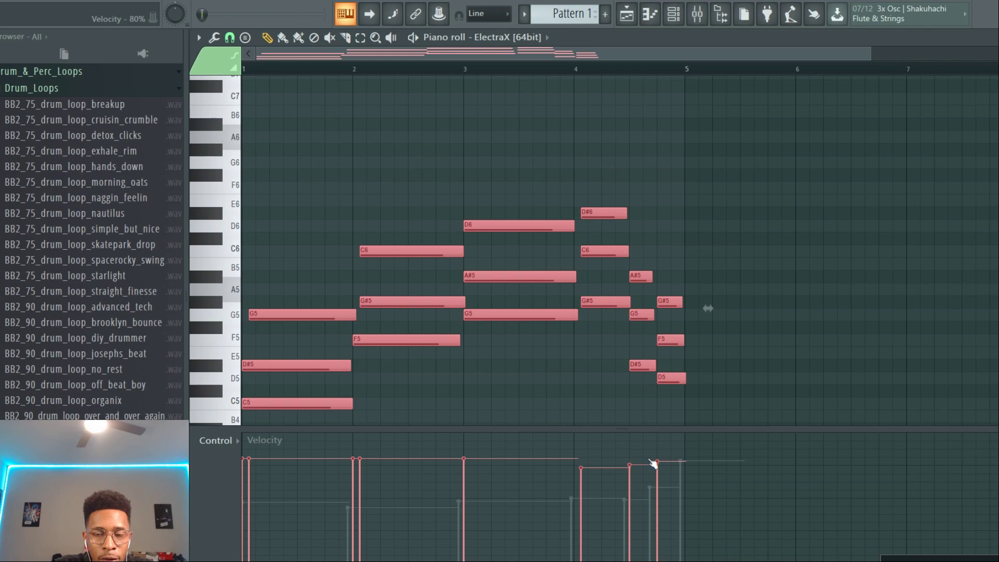
Step: Mute the Chord Prism channel in the channel rack and cut its notes from Pattern 1
key(F6)
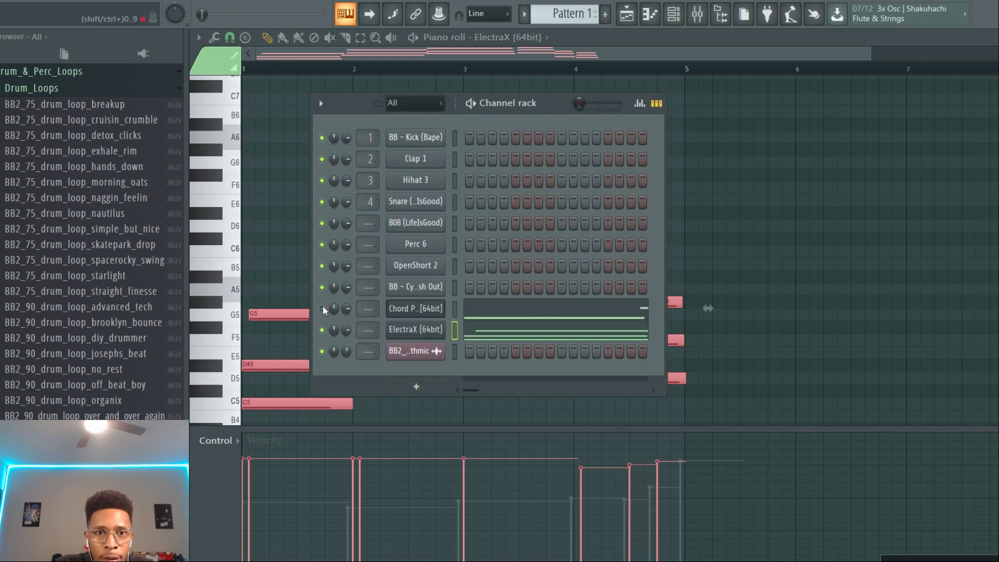
right_click(416, 313)
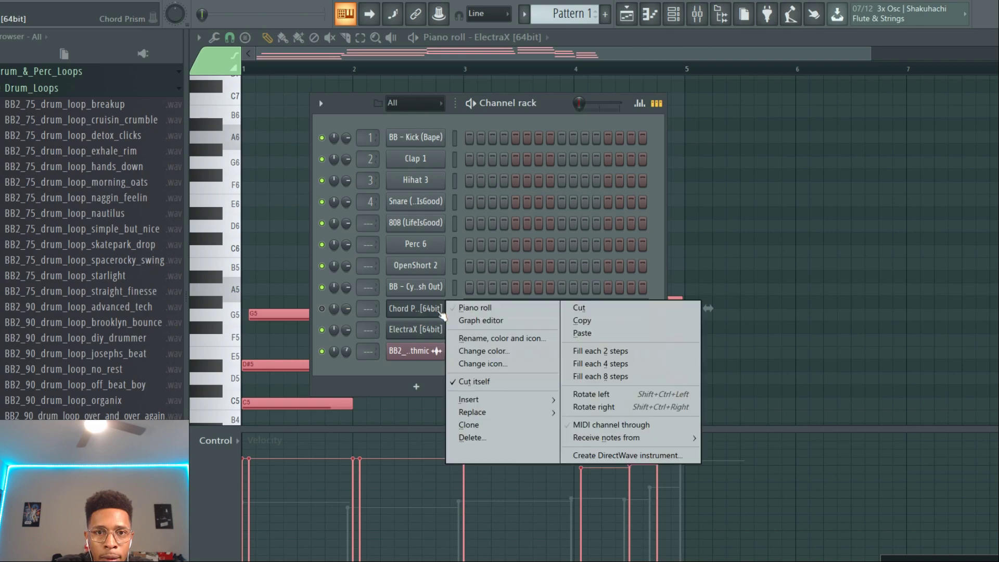
click(576, 310)
Step: Play the chords and load the PAD - MICHELLE patch on the ElectraX channel
key(space)
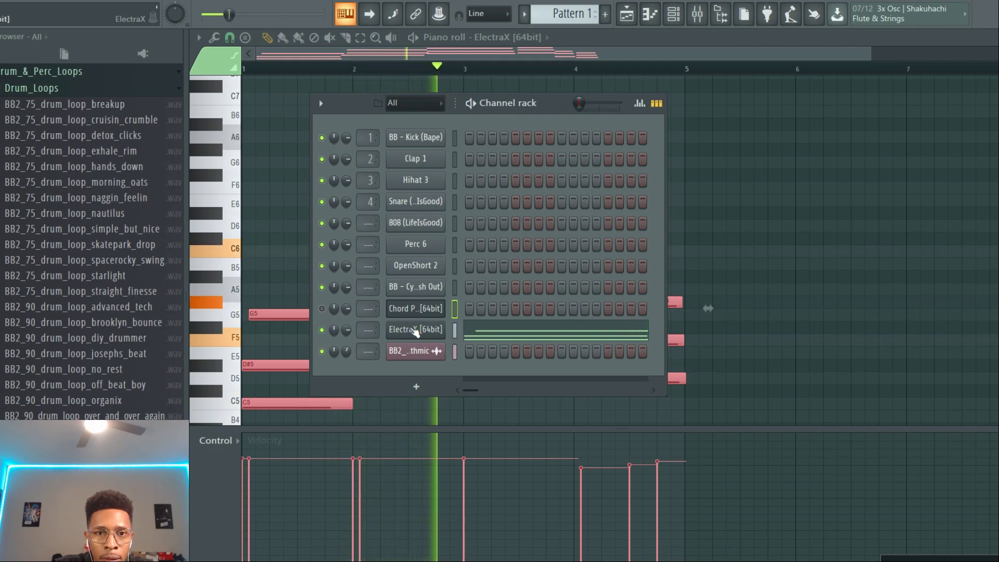
click(424, 325)
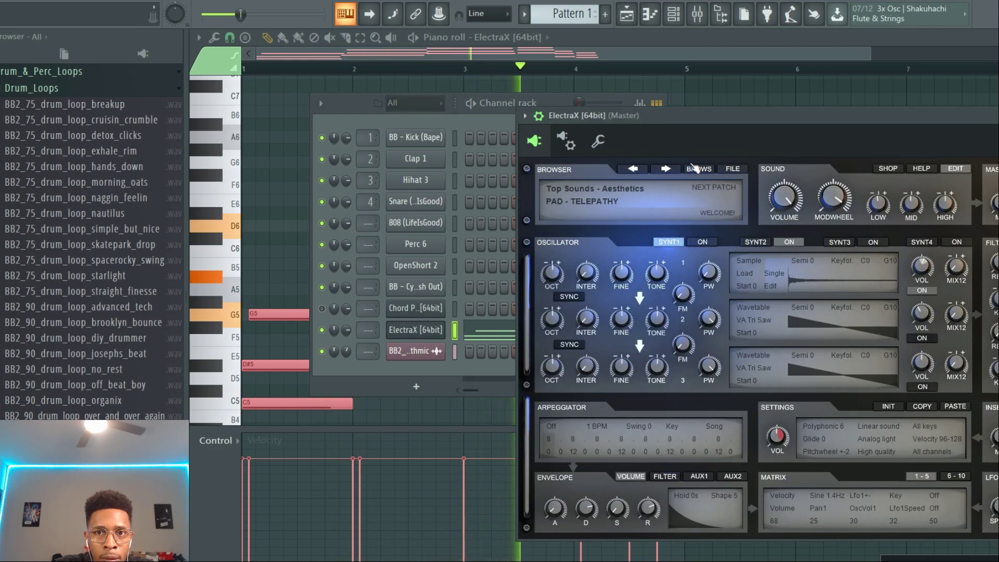
click(548, 215)
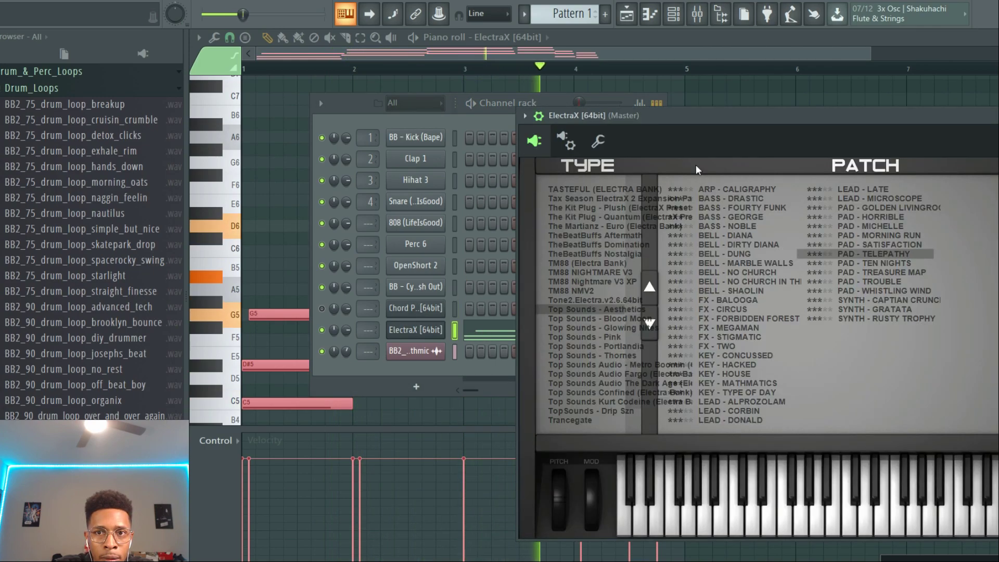
click(869, 225)
key(space)
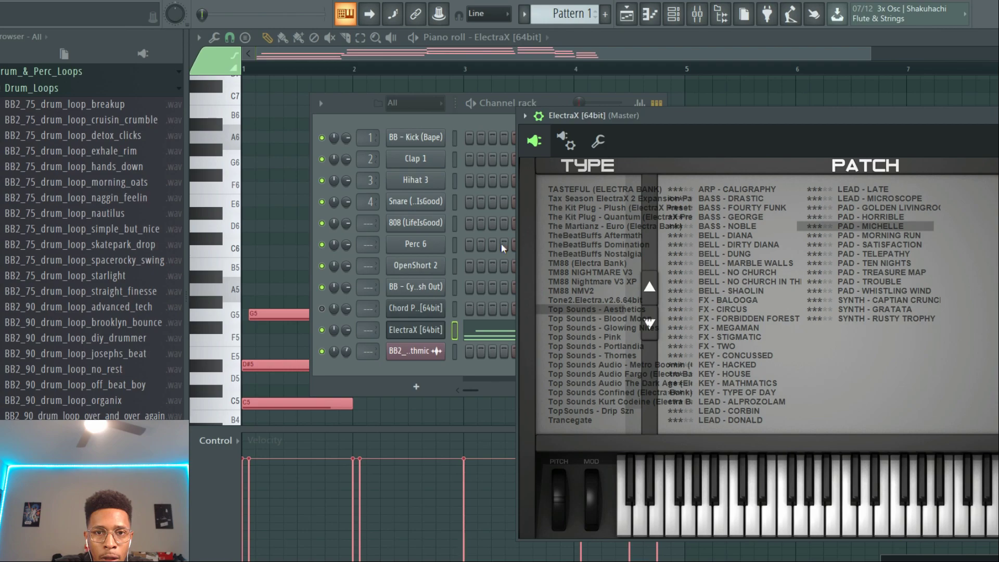
Step: Move the D#6, C6 and G#5 chord in the ElectraX piano roll back to the start of bar 4 using a finer snap
click(483, 335)
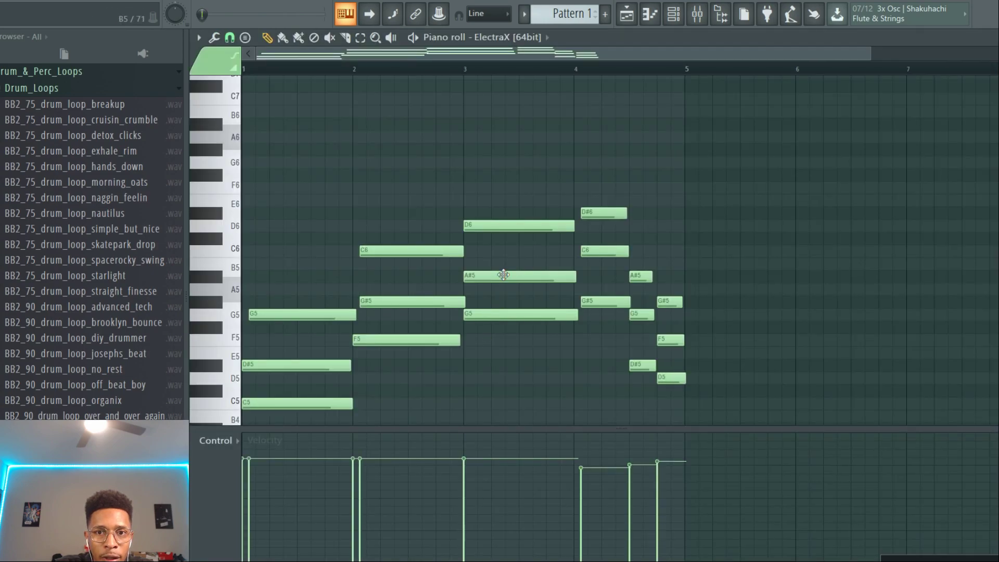
drag(593, 168, 605, 300)
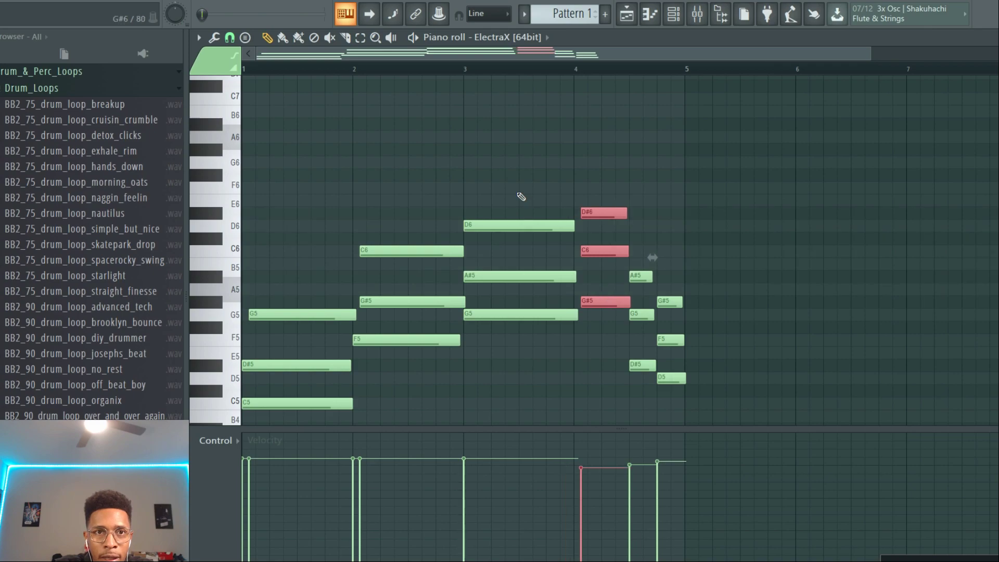
click(230, 38)
click(254, 128)
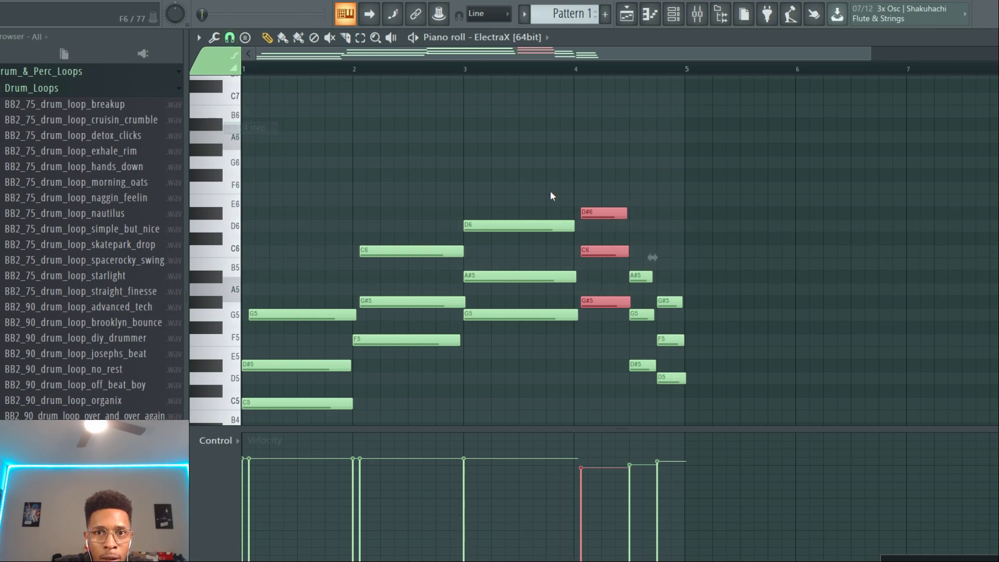
drag(593, 302, 587, 302)
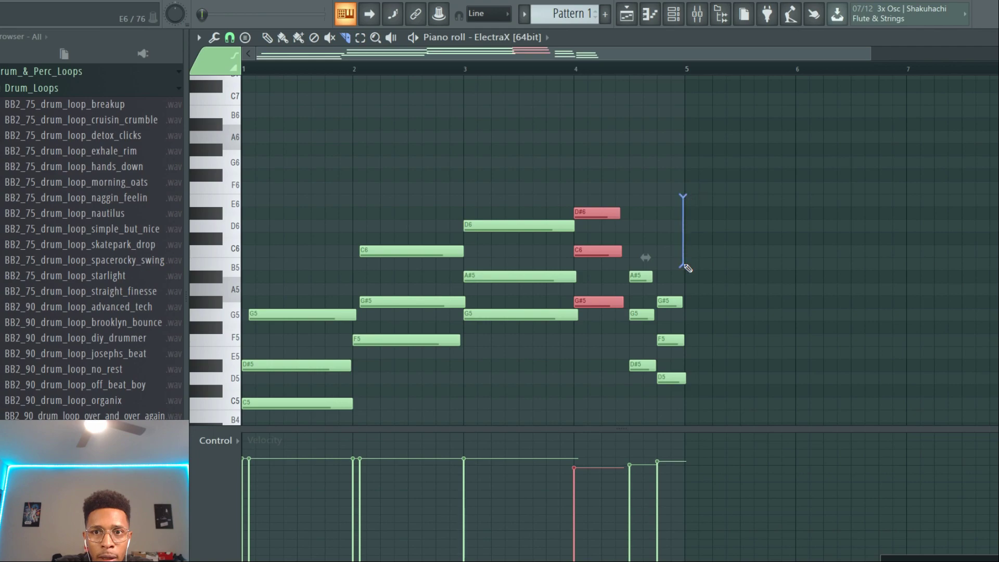
Step: Slice the last ElectraX chord at bar 5, delete the overhanging end, and play the result
drag(685, 414, 686, 417)
key(Delete)
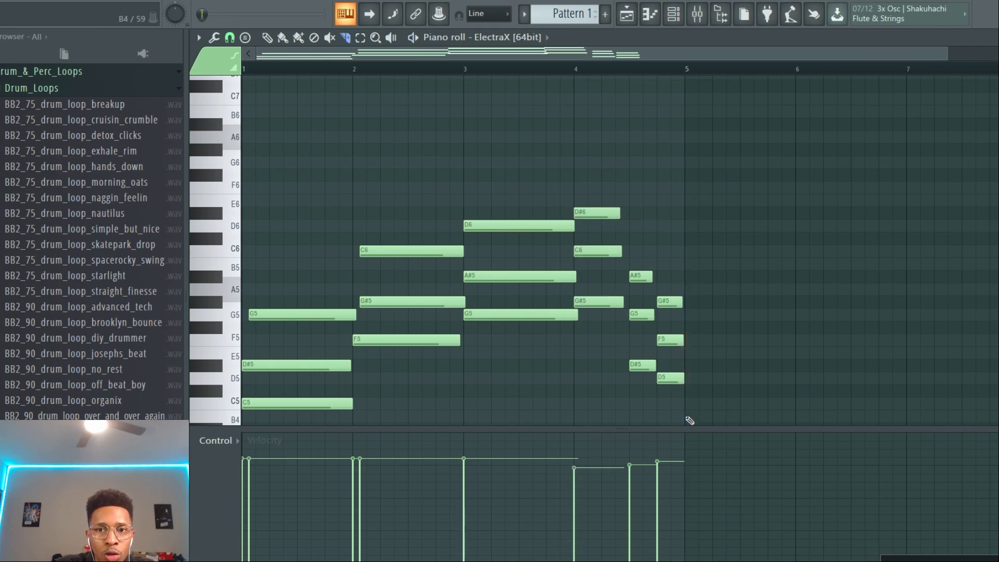
key(space)
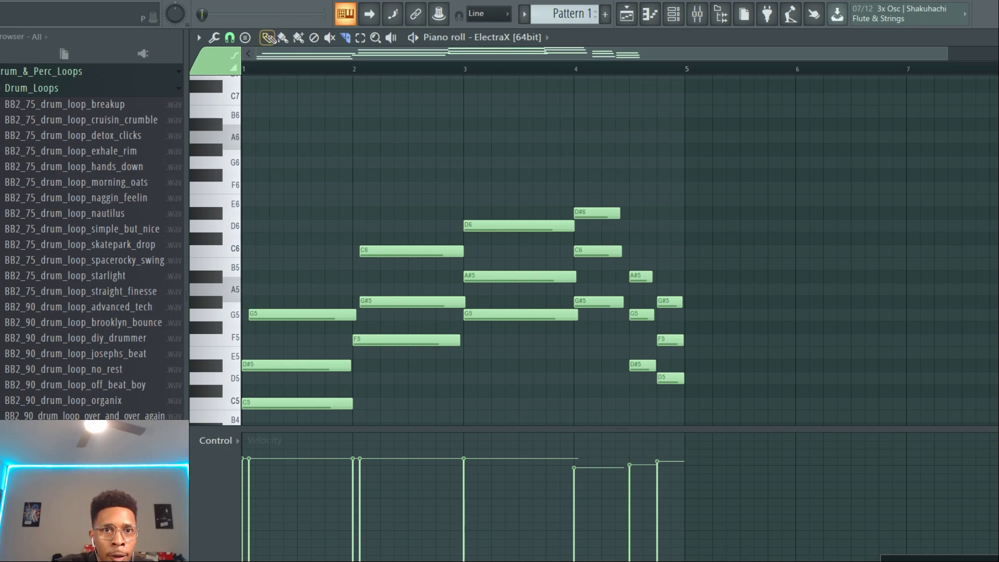
Step: Select bars 1 through 4 in the ElectraX piano roll and play the chords with the drum loop
drag(247, 70, 689, 178)
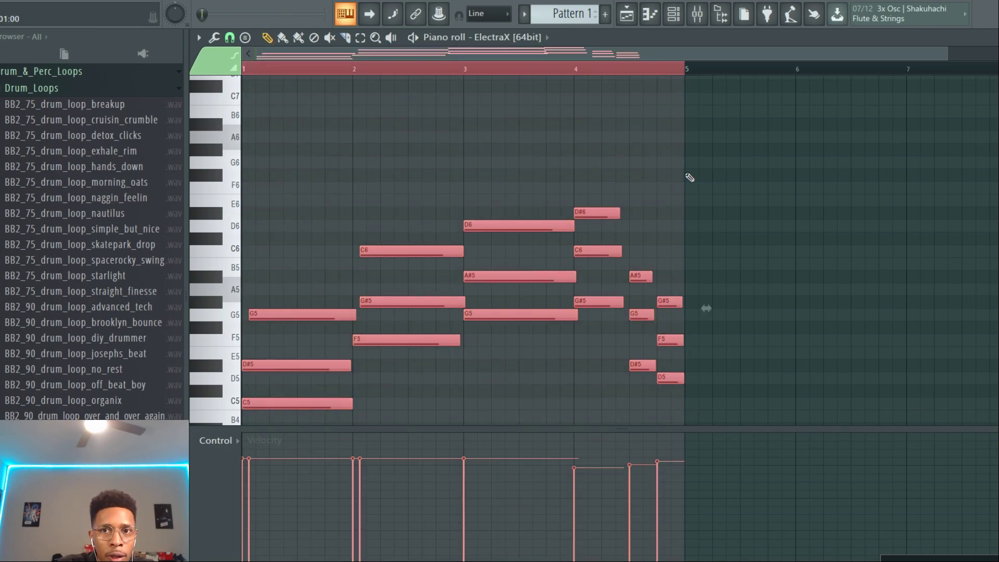
key(space)
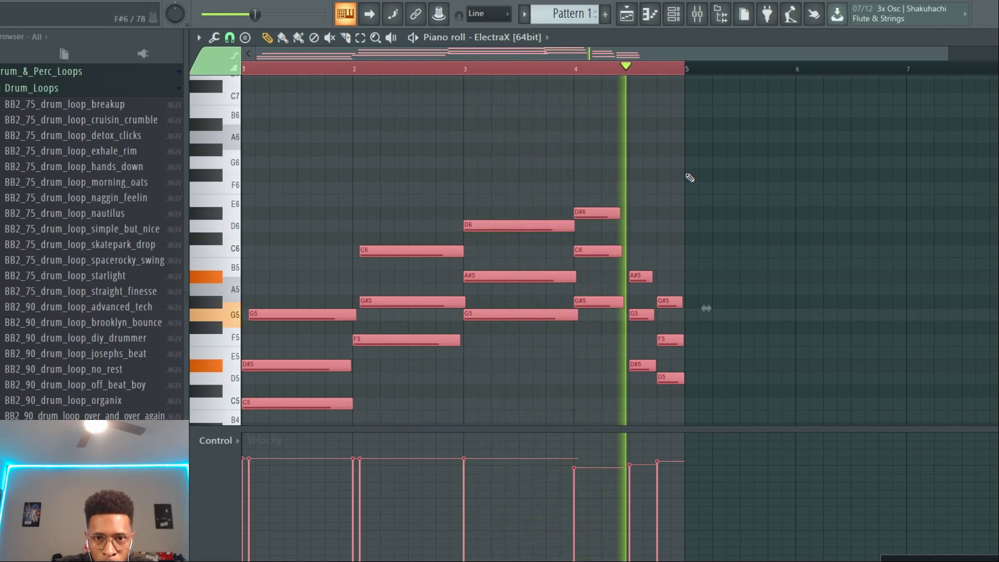
key(space)
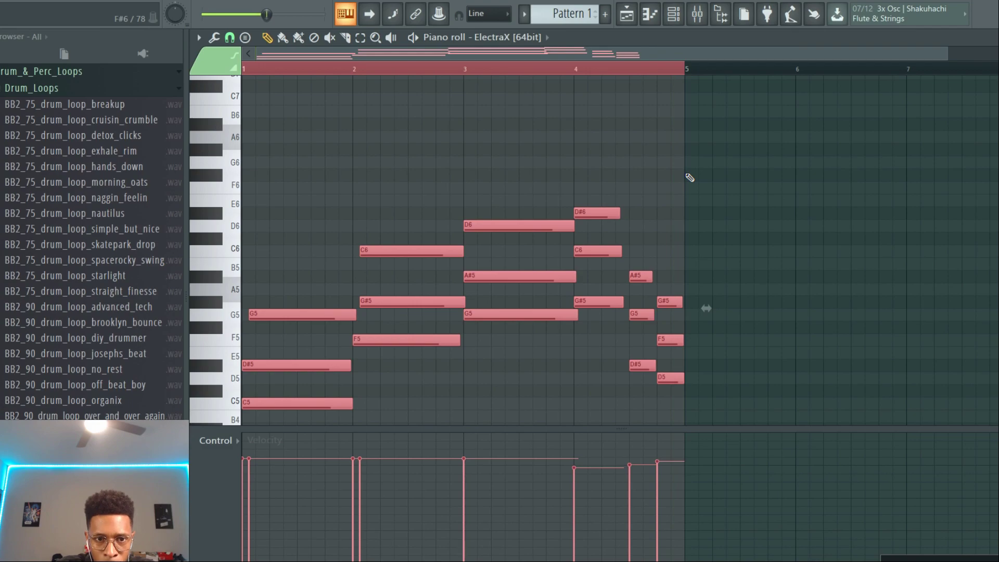
Step: Duplicate the Pattern 1 clip in the playlist to fill bars 5 to 8, and play the arrangement
key(F5)
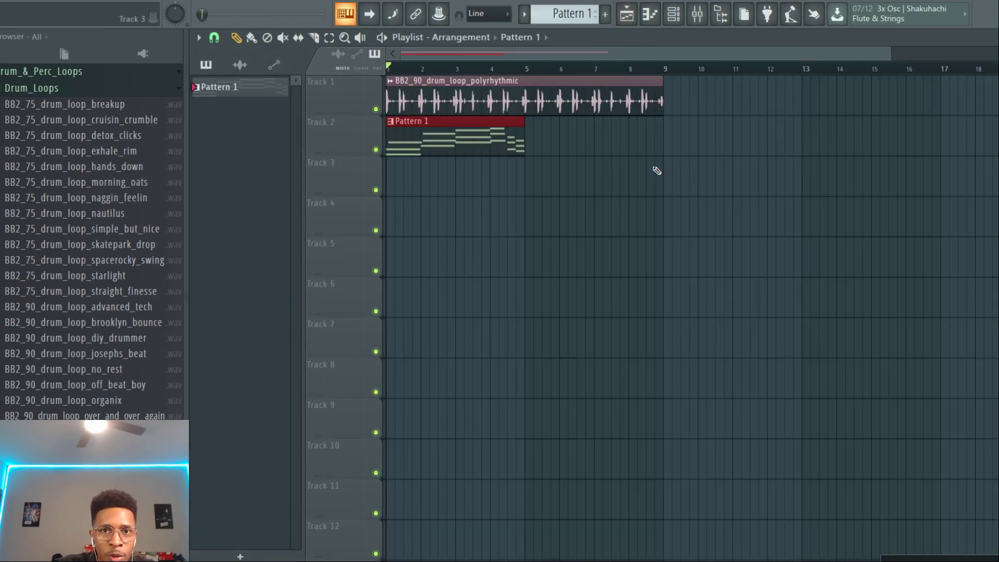
key(ctrl+b)
key(space)
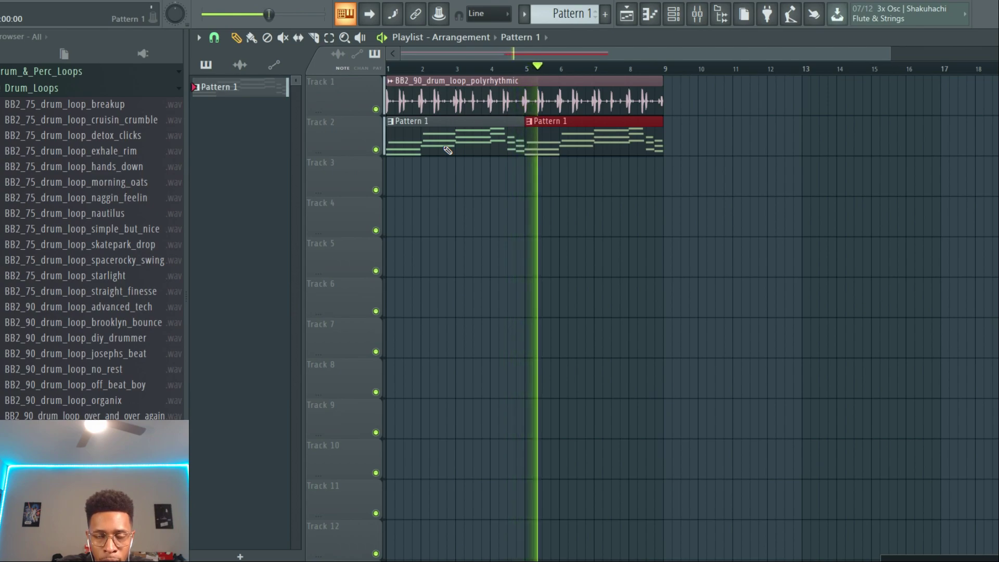
key(space)
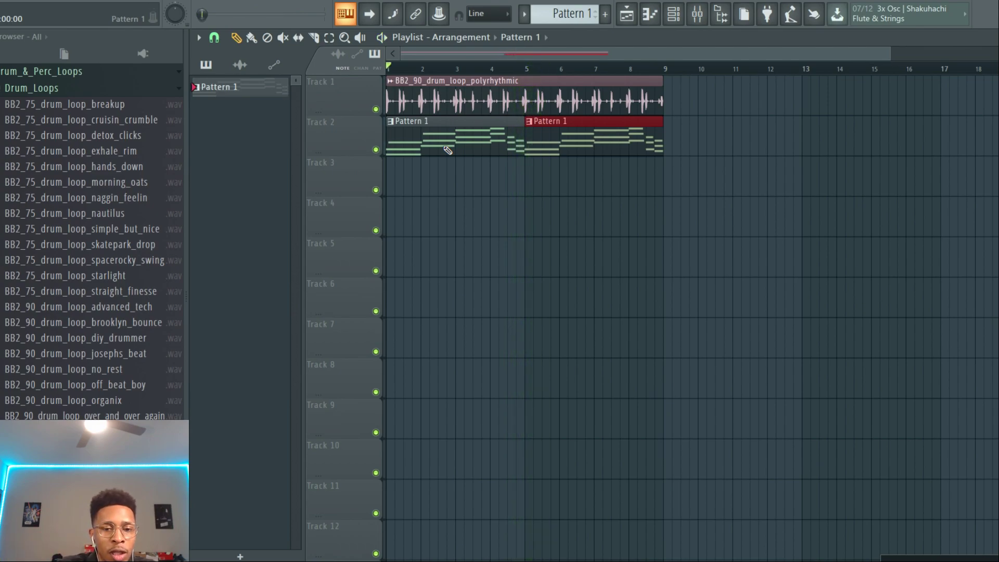
Step: Clone the ElectraX channel in the channel rack as a second instrument
key(F6)
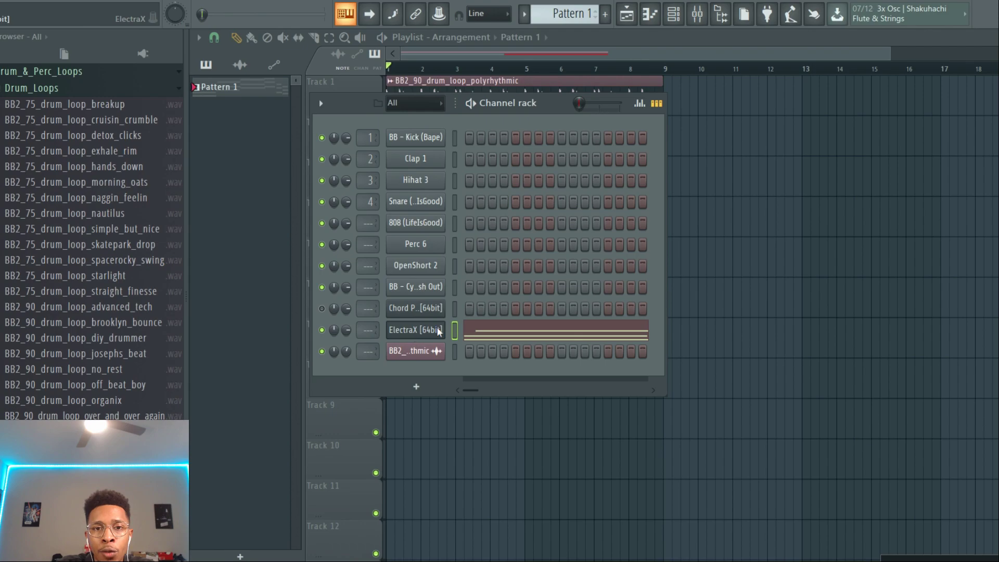
right_click(420, 333)
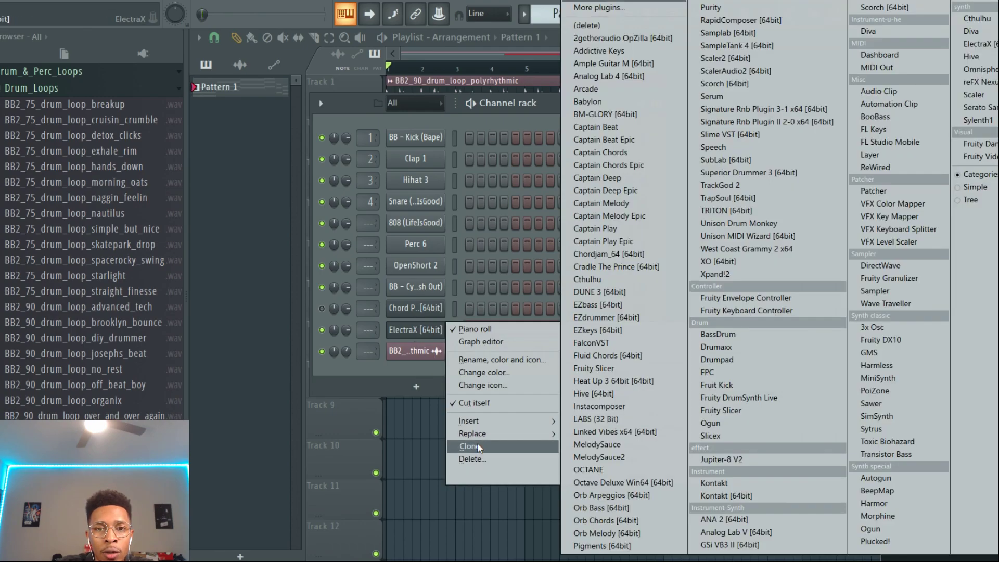
click(477, 446)
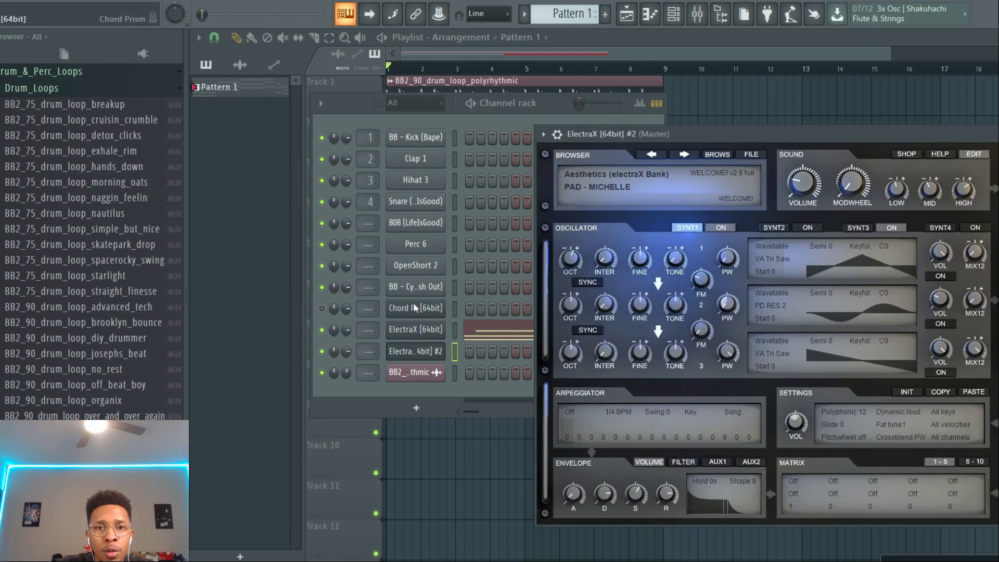
Step: Open Chord Prism, close its Xpand!2 instrument window, and arm recording for notes and automation
click(414, 307)
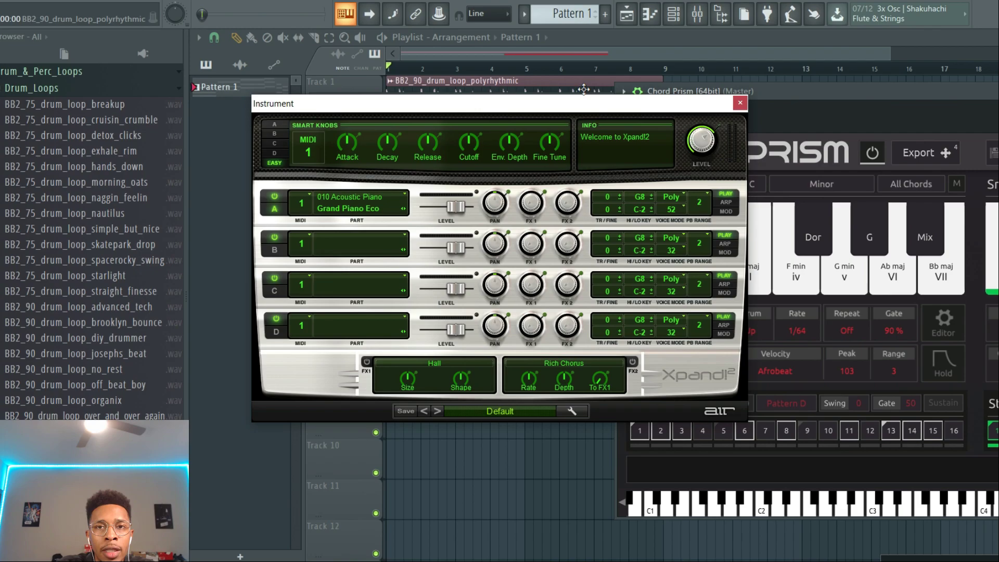
click(740, 103)
drag(826, 85, 513, 77)
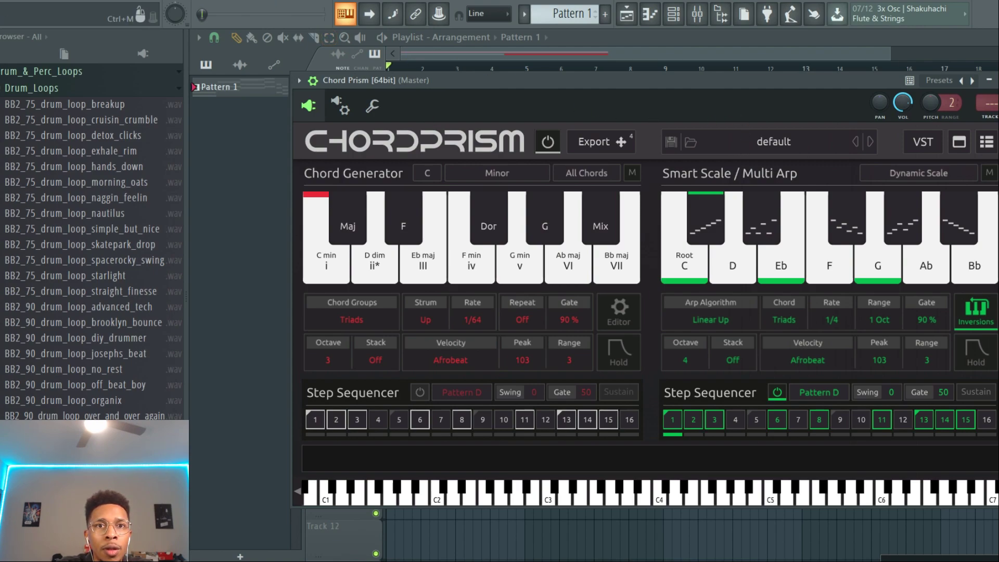
key(r)
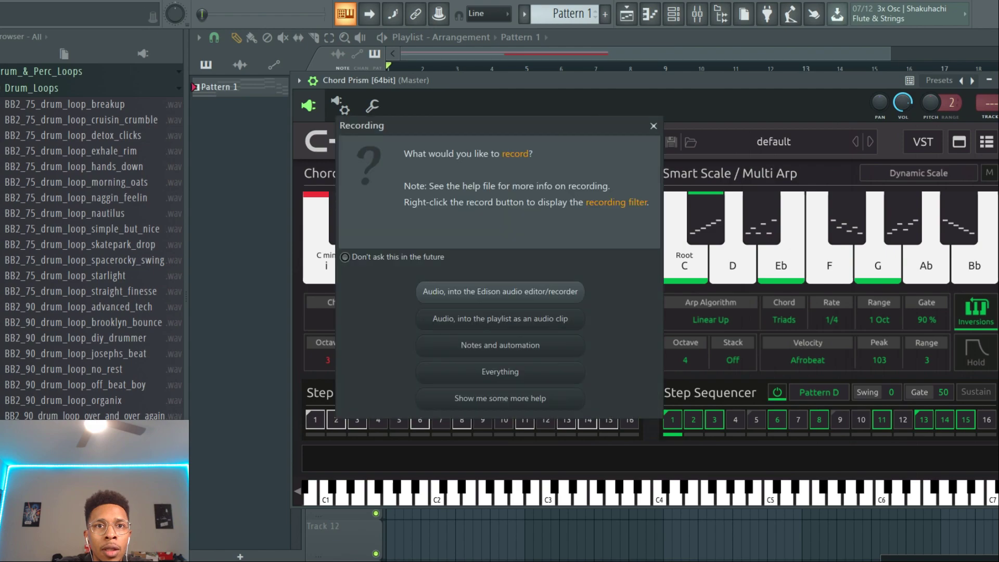
click(487, 345)
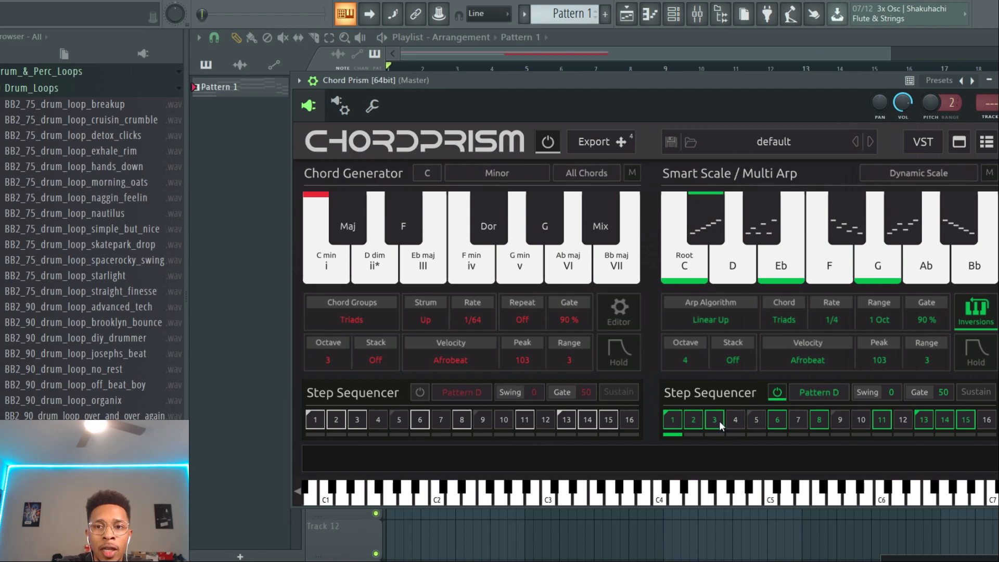
Step: Turn off steps 2, 3 and 6 in the Smart Scale step sequencer and start recording an arpeggiated melody
click(775, 394)
click(775, 395)
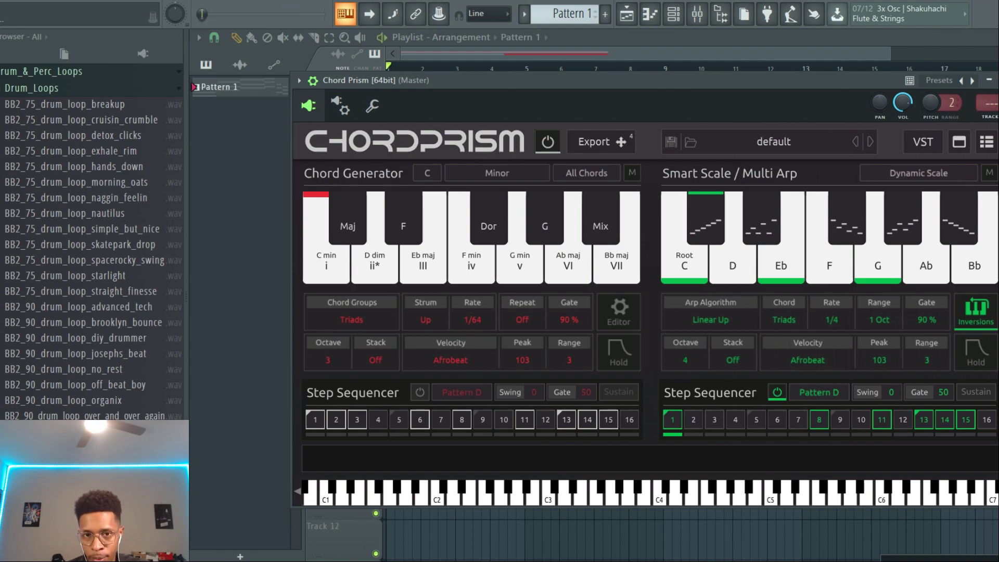
key(space)
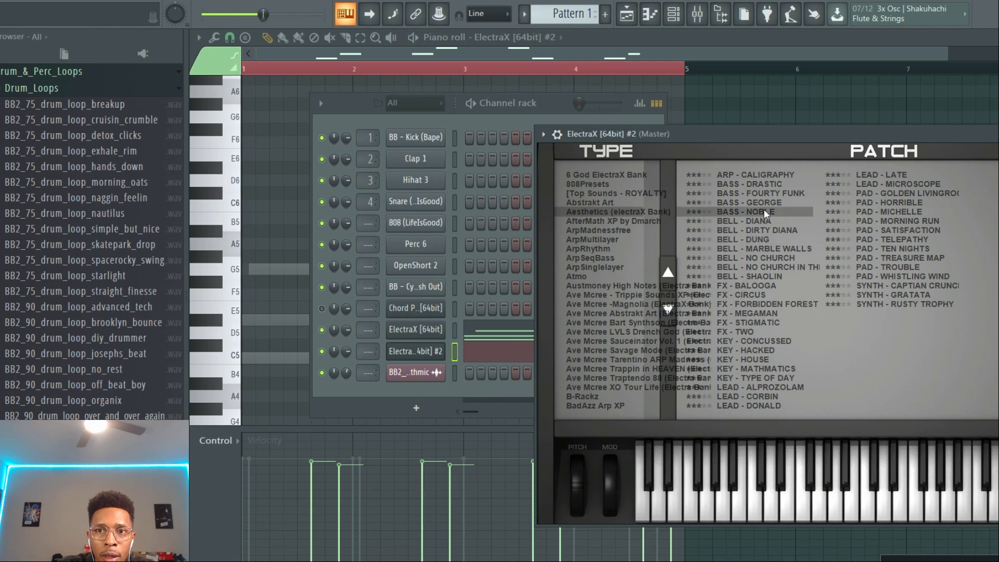
Step: Load the BELL - DUNG patch on the cloned ElectraX #2 channel and play the melody with it
click(762, 240)
click(516, 391)
key(space)
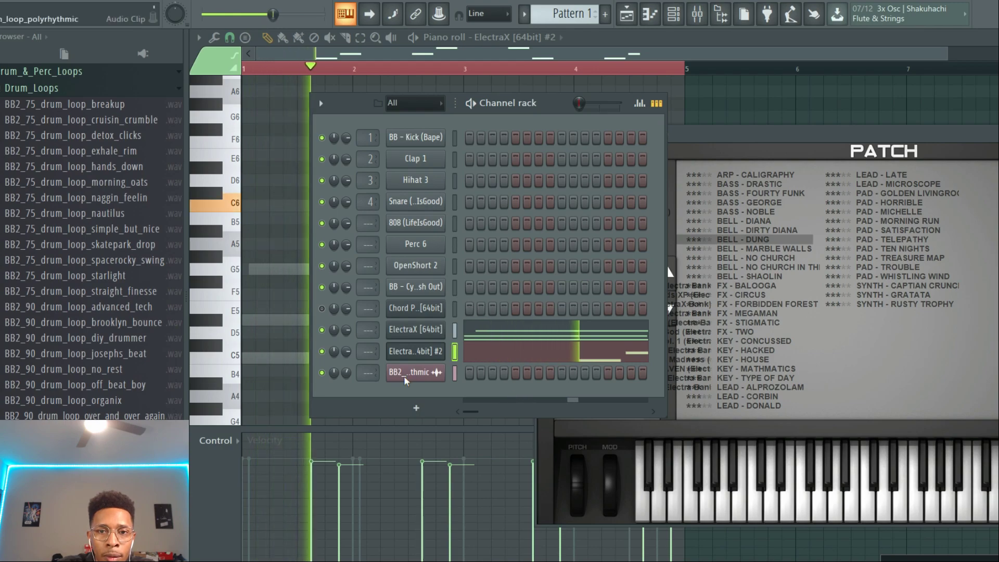
key(space)
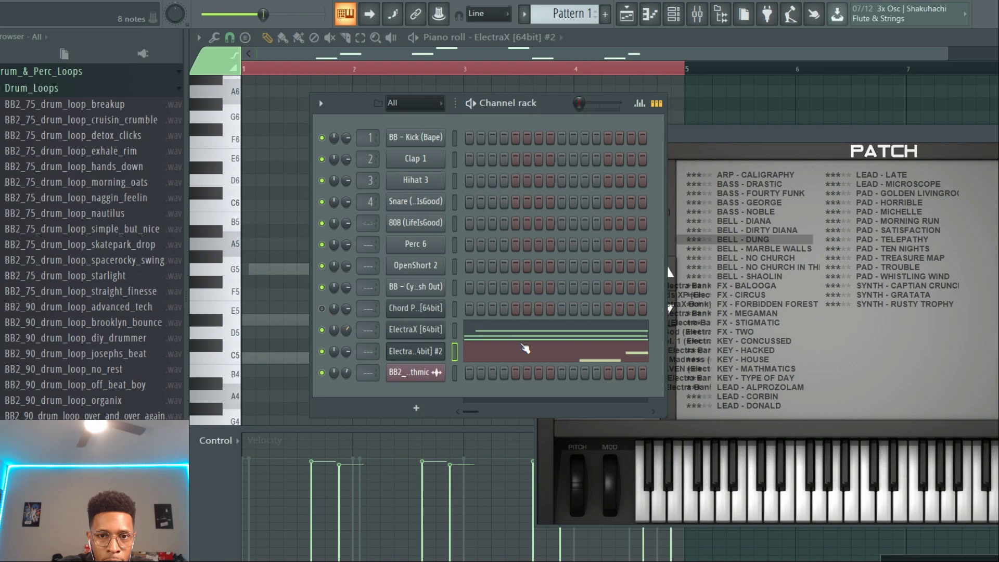
Step: Open the ElectraX #2 melody in the piano roll and set the scale highlighting root note to C
click(525, 349)
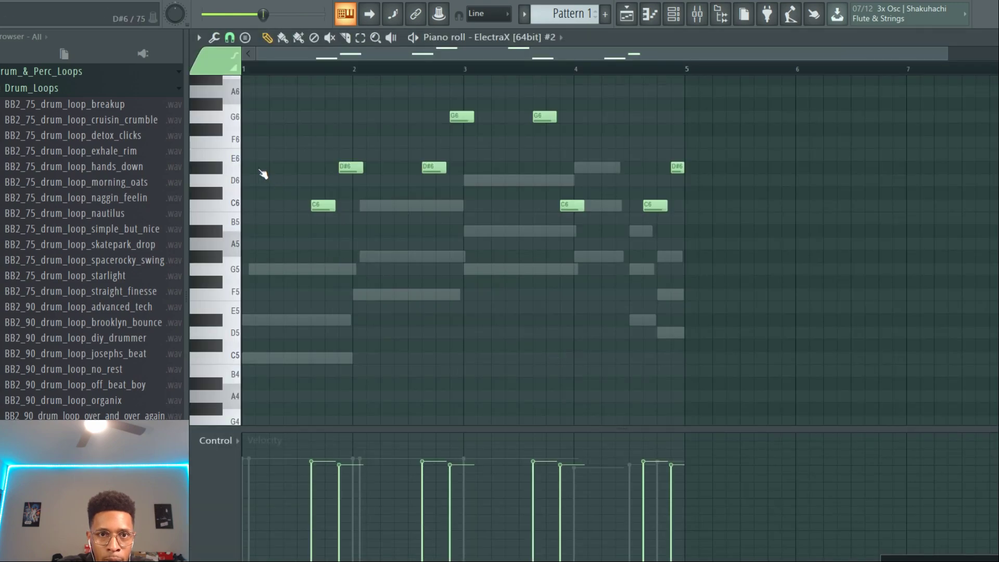
click(199, 37)
mouse_move(224, 123)
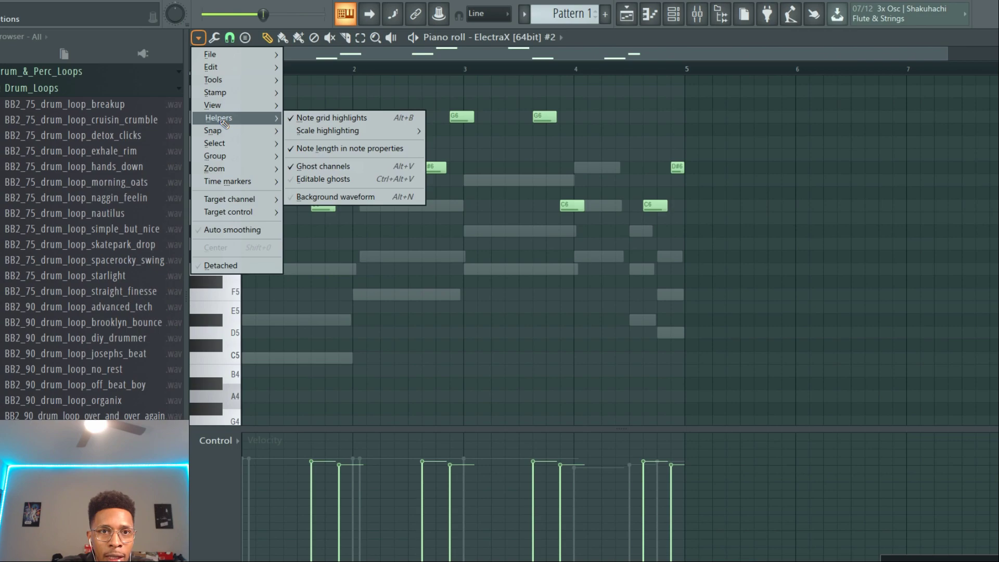
mouse_move(315, 131)
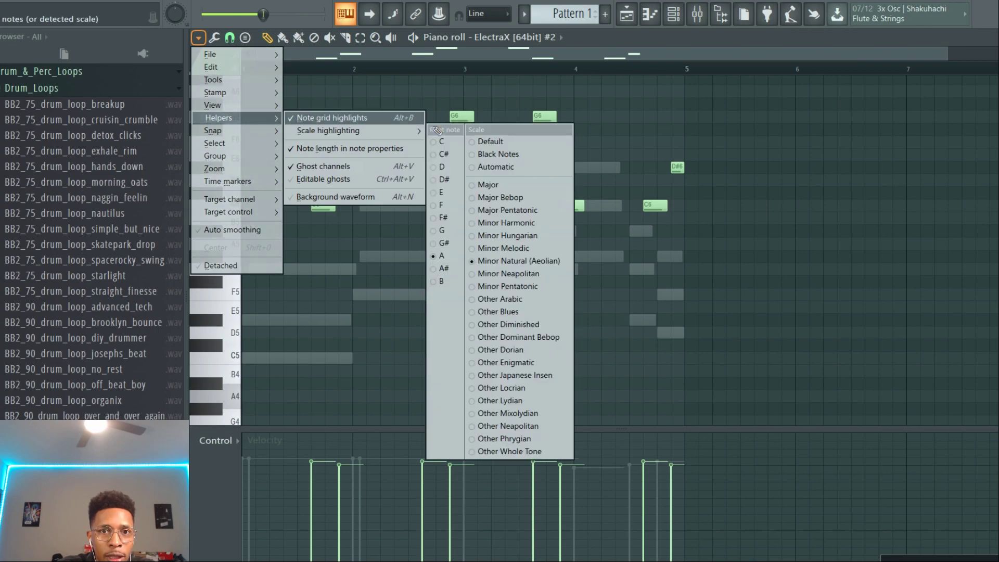
click(445, 142)
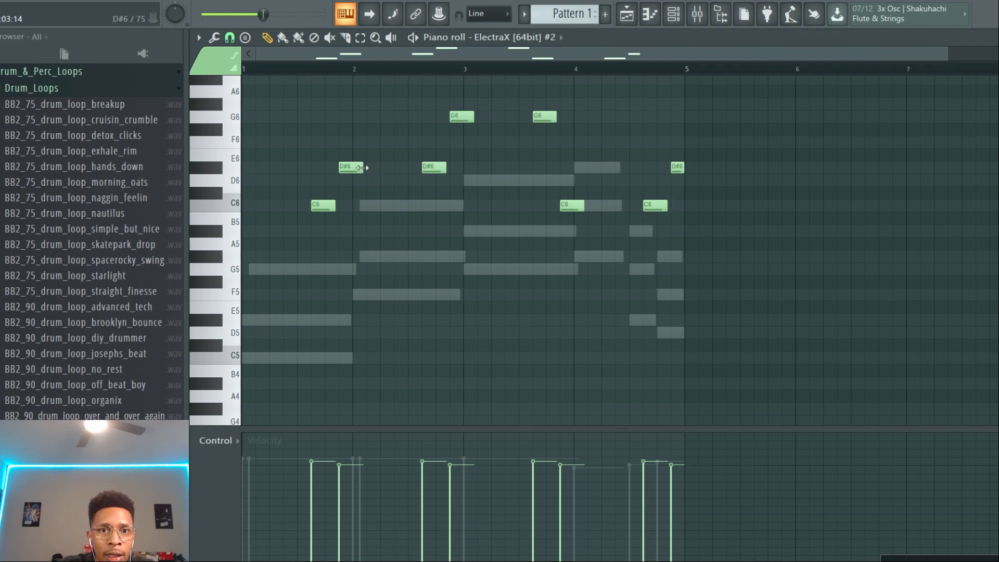
Step: Play the ElectraX #2 melody together with the chords and drum loop, and stop playback
click(357, 169)
key(space)
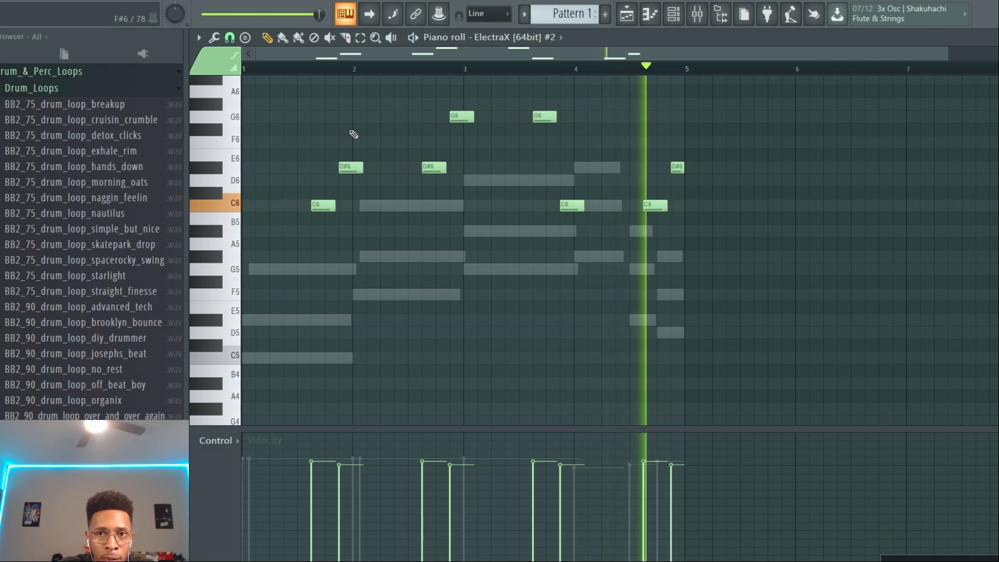
key(space)
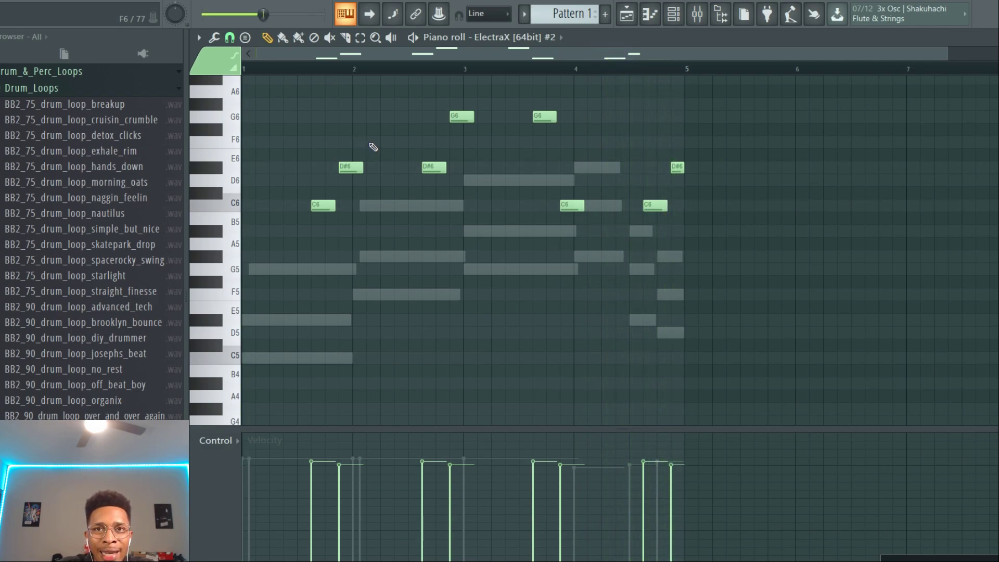
Step: Lower the second melody note, at the end of bar 1, to G5
drag(349, 137, 352, 191)
key(shift+Down)
key(shift+Down)
key(shift+Down)
key(shift+Down)
key(shift+Down)
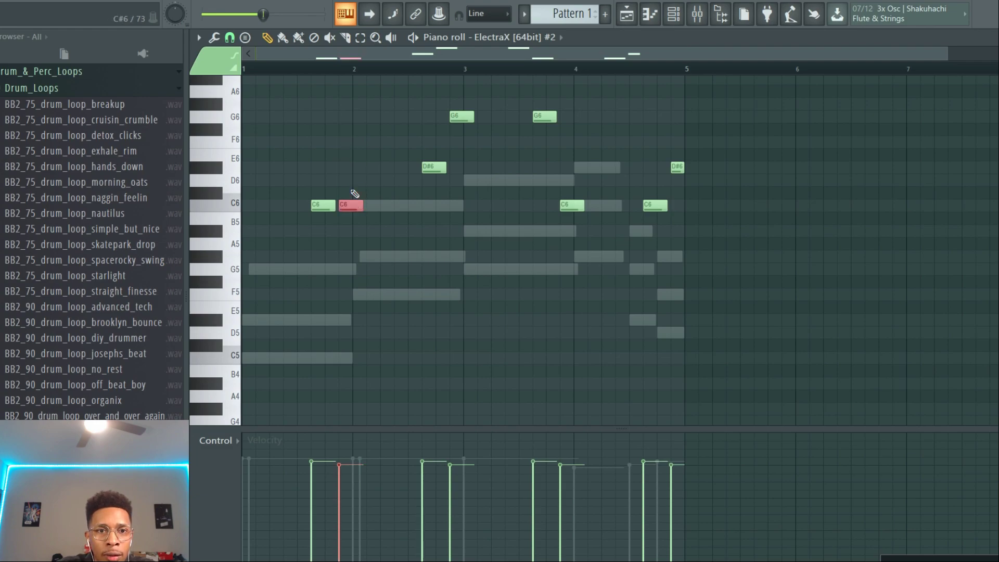
key(shift+Down)
key(shift+Down)
key(shift+Down)
key(shift+Down)
key(shift+Up)
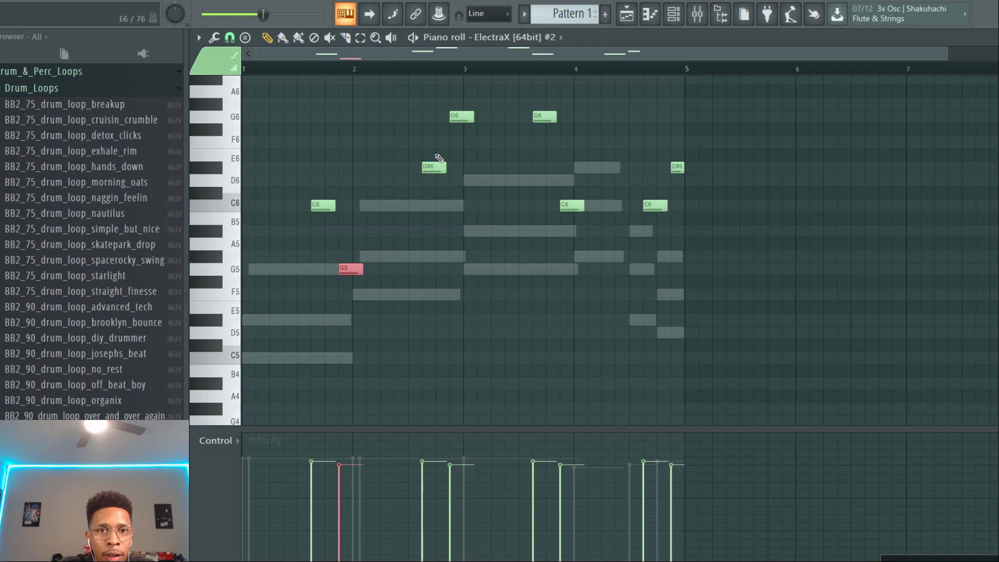
Step: Lower the first melody note of bar 2 to G#5
drag(438, 156, 436, 184)
key(shift+Down)
key(shift+Down)
key(shift+Down)
key(shift+Down)
key(shift+Down)
key(shift+Down)
key(shift+Down)
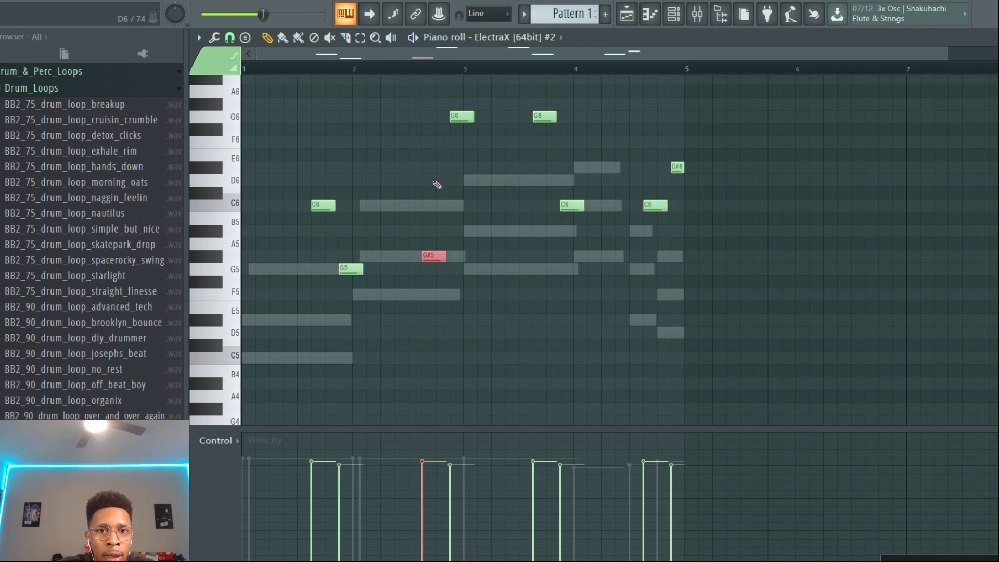
Step: Lower the melody note at the end of bar 2 to C6
drag(460, 98, 464, 134)
key(shift+Down)
key(shift+Down)
key(shift+Down)
key(shift+Down)
key(shift+Down)
key(shift+Down)
key(shift+Down)
Step: Lower the first melody note of bar 3 by an octave to G5
drag(550, 95, 547, 135)
key(shift+Down)
key(shift+Down)
key(shift+Down)
key(shift+Down)
key(shift+Down)
key(shift+Down)
key(shift+Down)
key(shift+Down)
key(shift+Down)
key(shift+Down)
key(shift+Down)
key(shift+Down)
Step: Raise the melody note at the end of bar 3 to D6 and lower the first one in bar 4 to A#5
drag(572, 184, 576, 216)
key(shift+Up)
key(shift+Up)
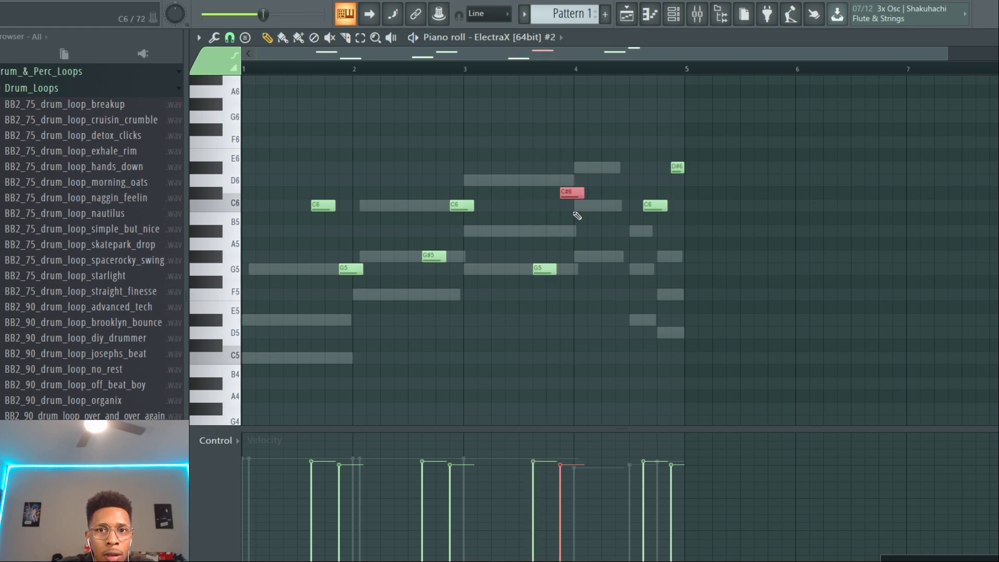
drag(643, 186, 656, 217)
key(shift+Down)
key(shift+Down)
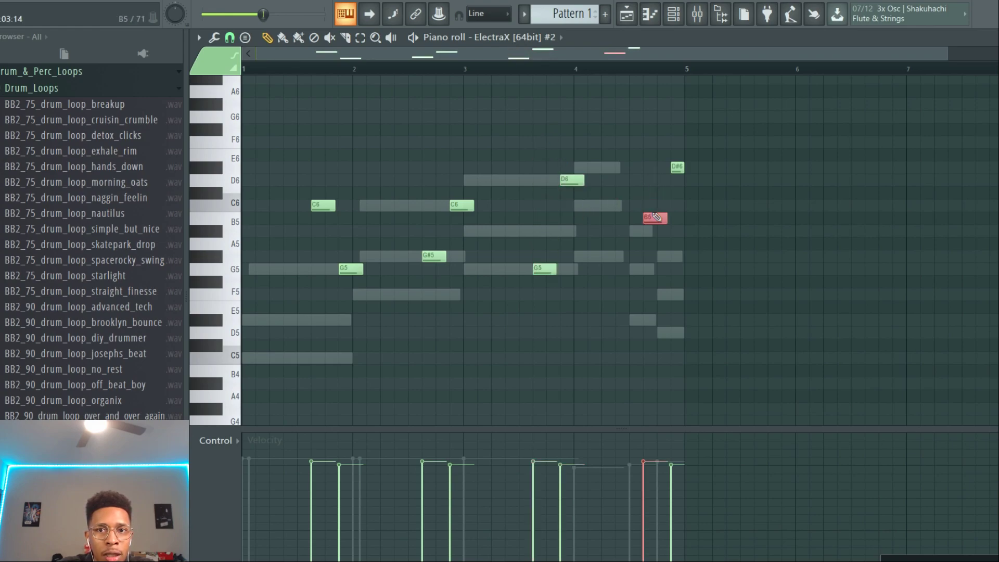
Step: Lower the last melody note of bar 4 to G#5
drag(679, 152, 682, 185)
key(shift+Down)
key(shift+Down)
key(shift+Down)
key(shift+Down)
key(shift+Down)
key(shift+Down)
key(shift+Down)
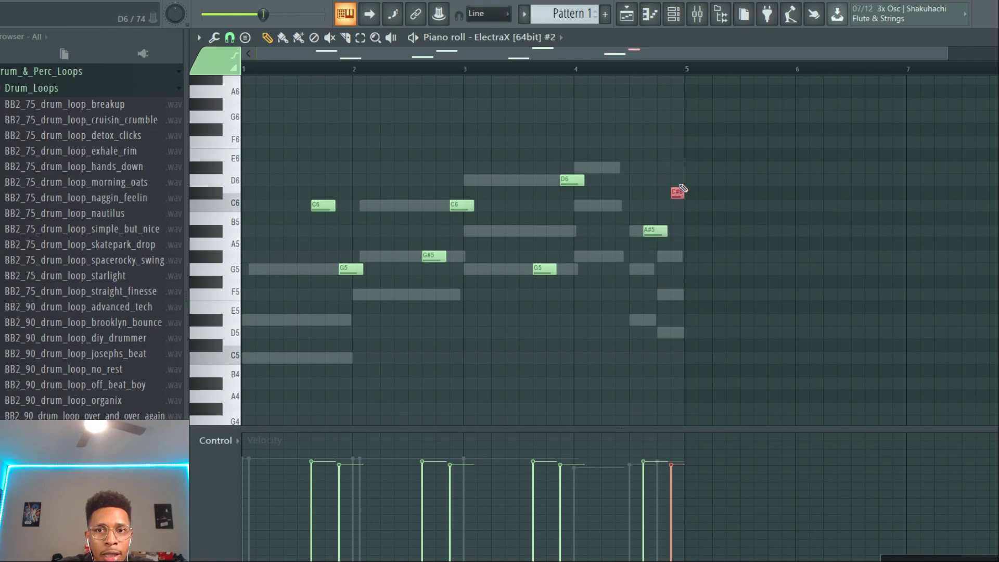
Step: Play the edited melody with the chords and drum loop, moving the channel rack clear of the notes
key(space)
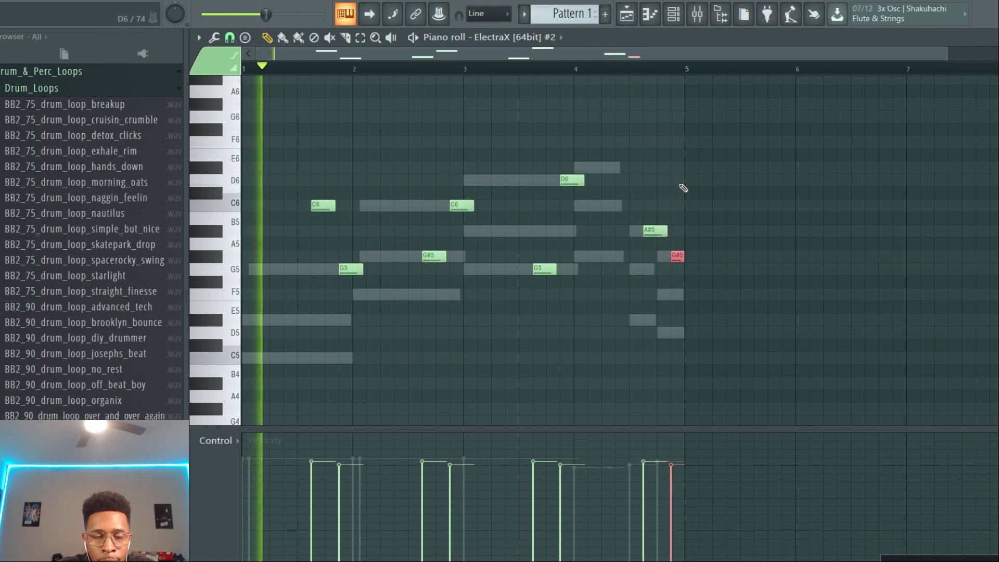
key(space)
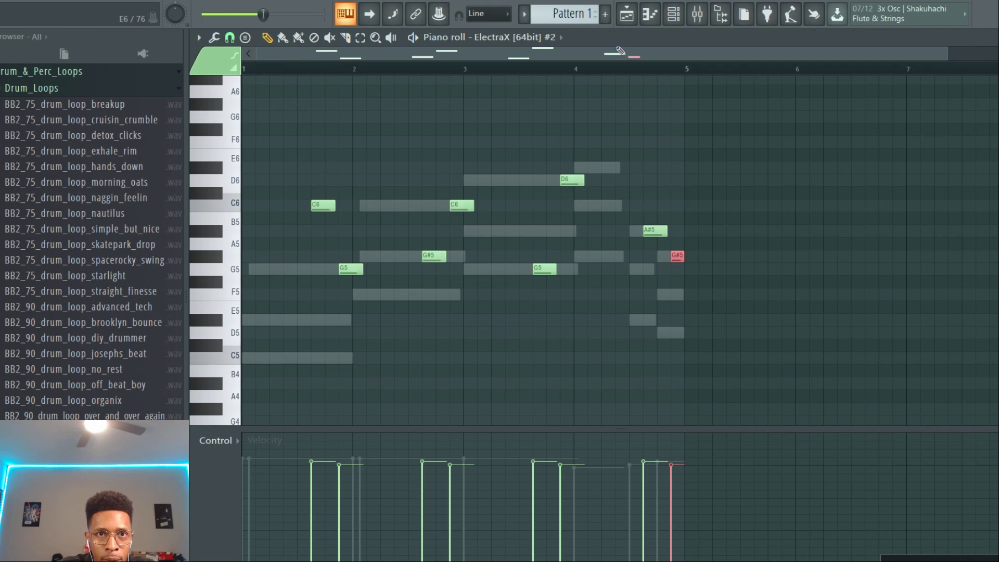
key(space)
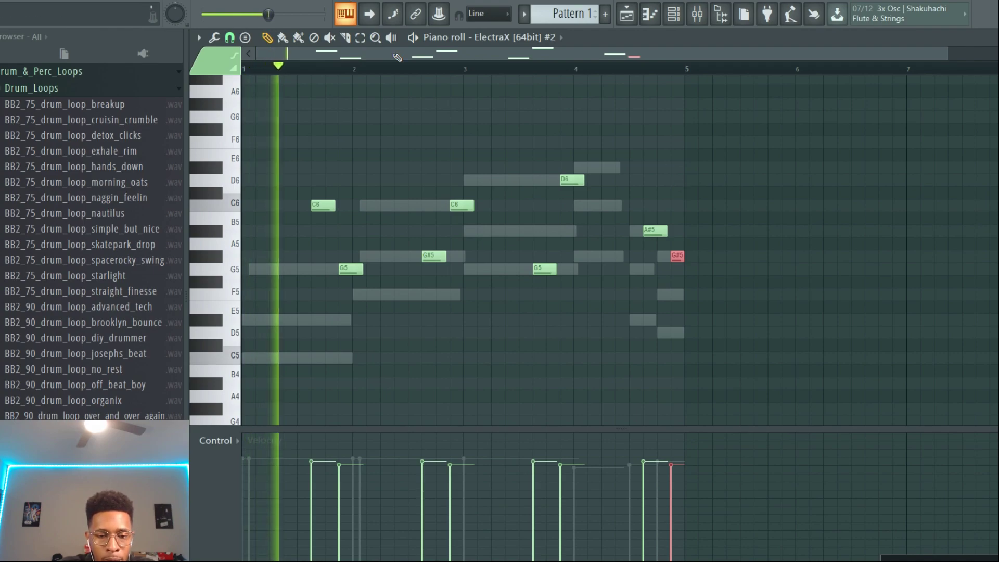
key(F6)
drag(359, 100, 787, 111)
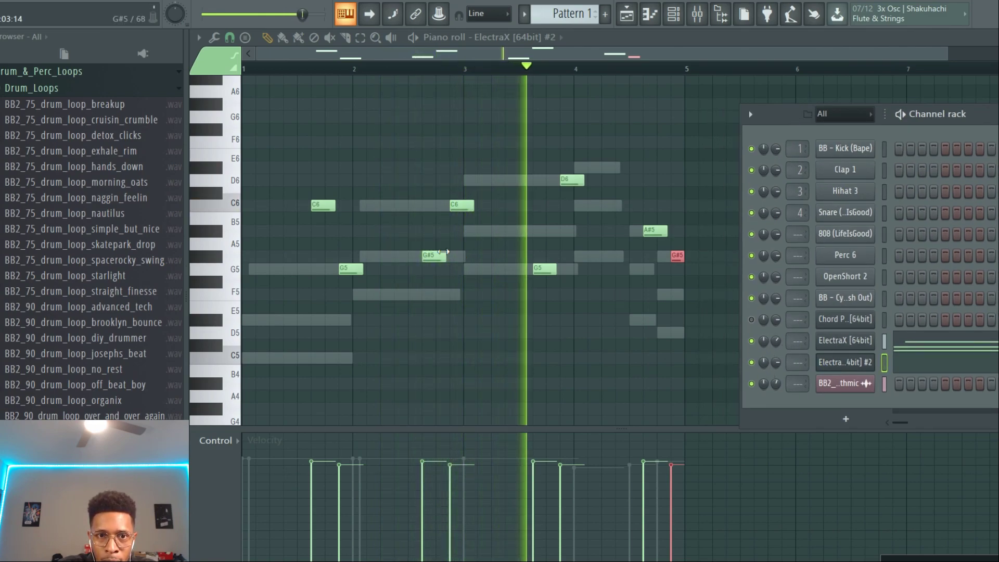
key(F6)
Step: Lower the first melody note of bar 2 to F5 and the last two notes to D#5 and D5, then stop playback
drag(432, 257, 435, 293)
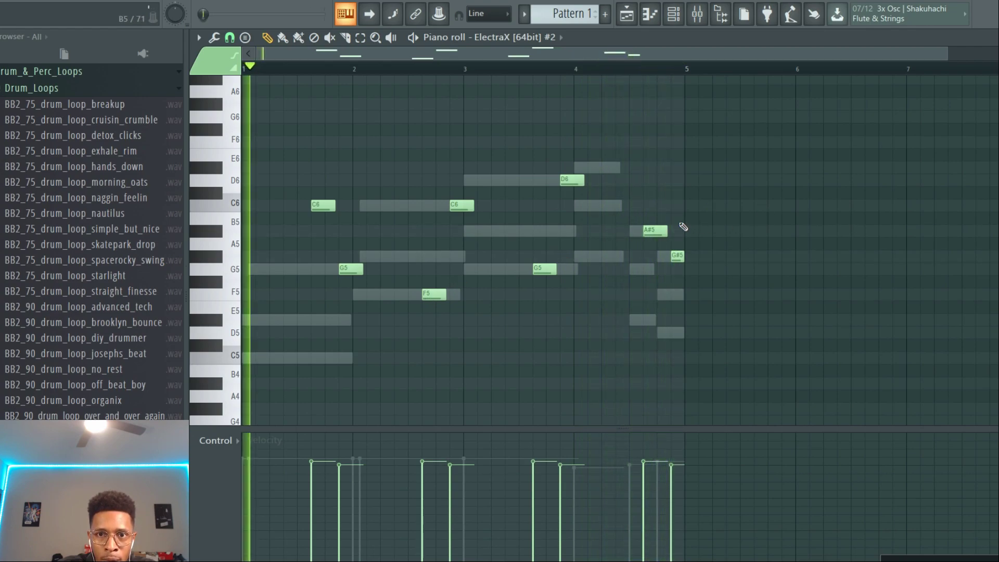
drag(657, 232, 657, 319)
drag(677, 256, 675, 336)
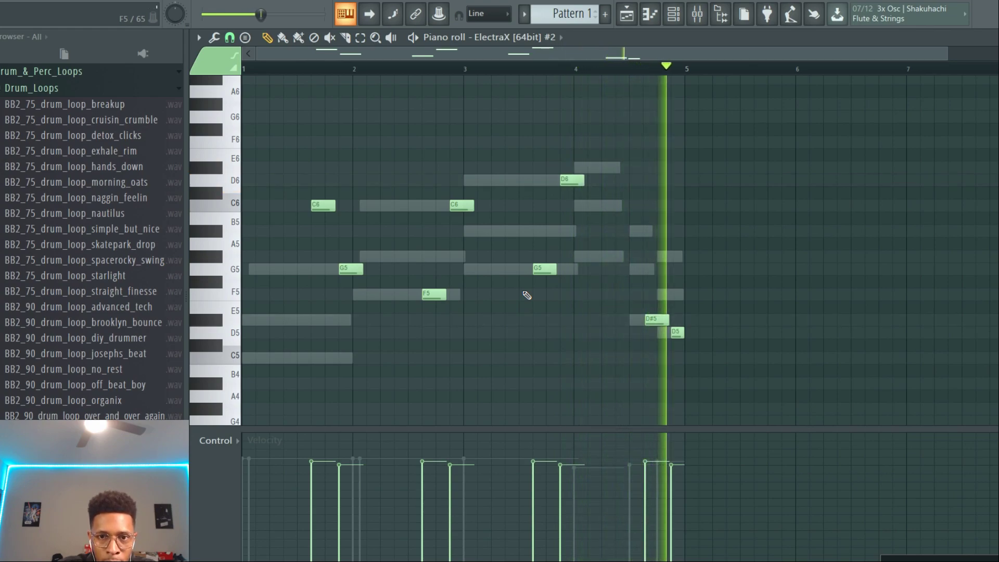
key(space)
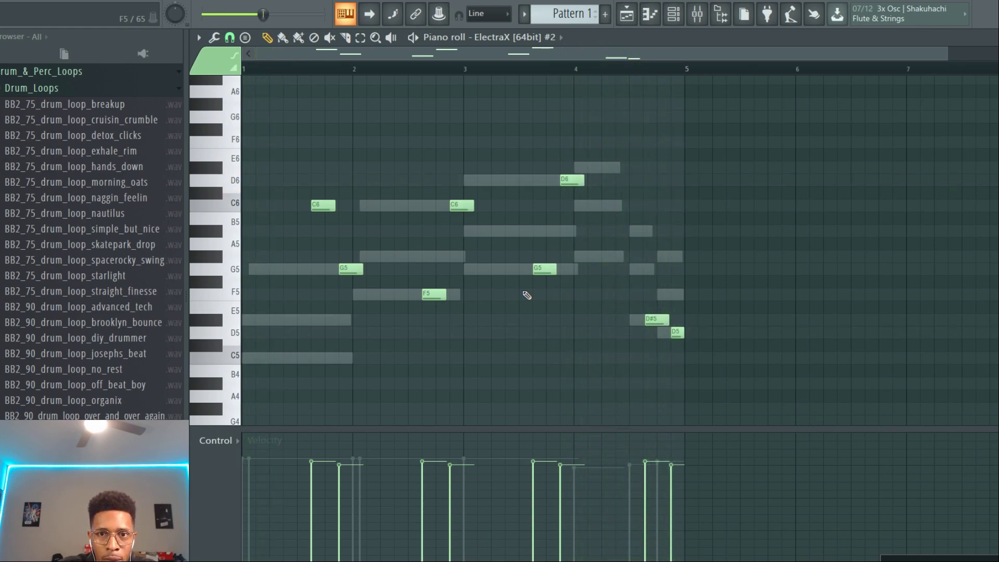
Step: Raise the last two melody notes of bar 4 to G5 and F5 and play the result
drag(656, 289, 682, 339)
key(shift+Up)
key(shift+Up)
key(shift+Up)
key(shift+Up)
key(shift+Up)
key(shift+Up)
key(shift+Up)
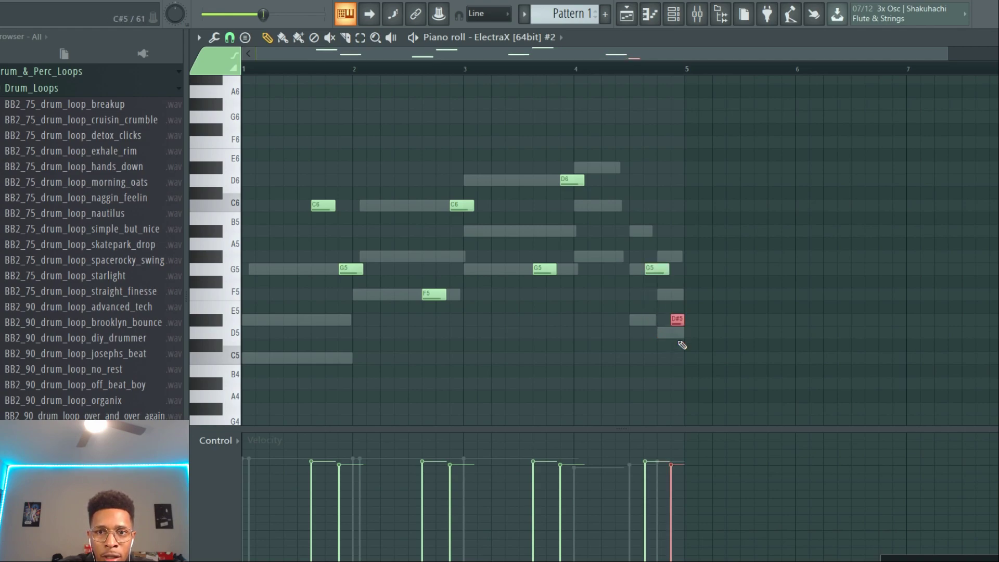
key(space)
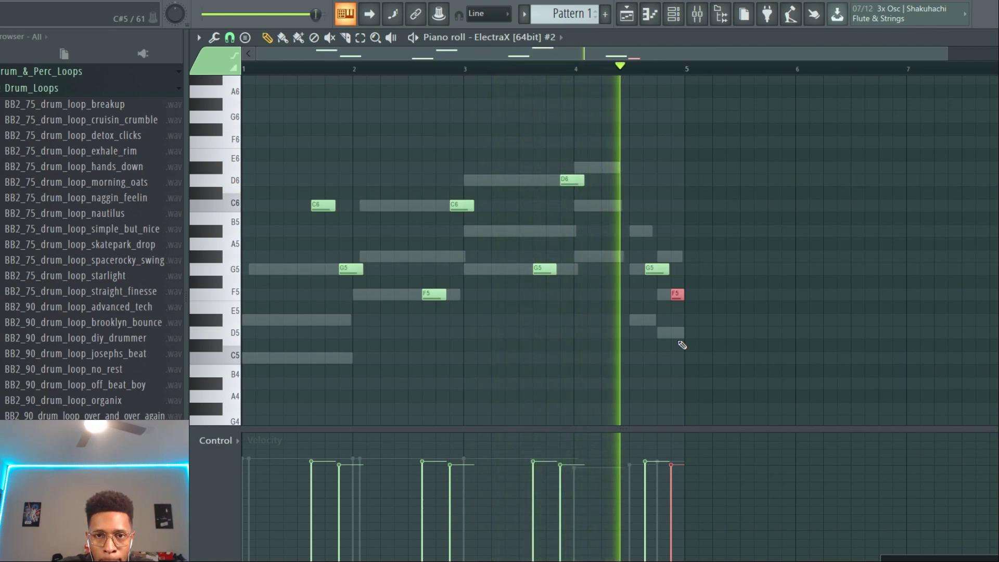
key(space)
Step: Cut the notes from the ElectraX and ElectraX #2 channels
key(F6)
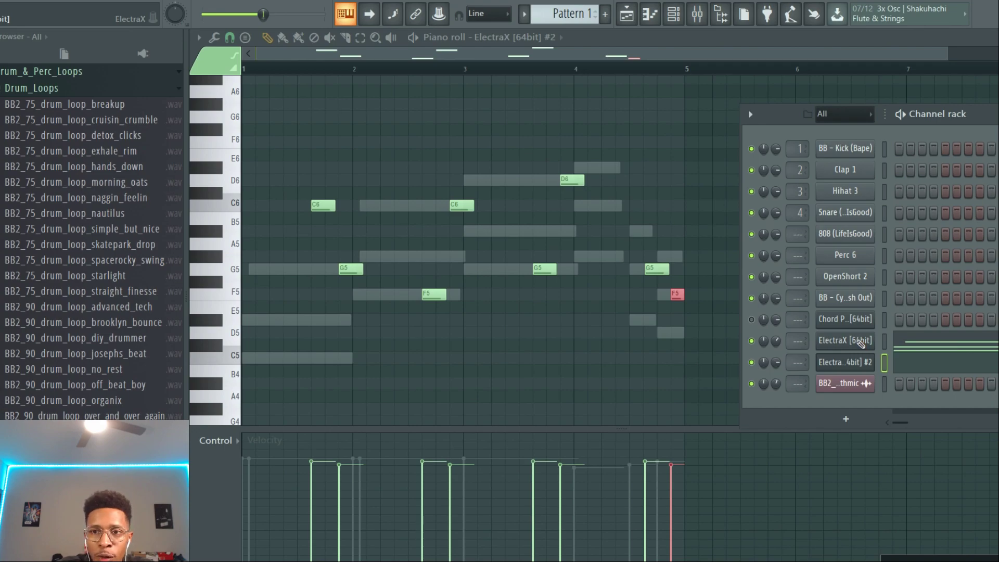
right_click(861, 341)
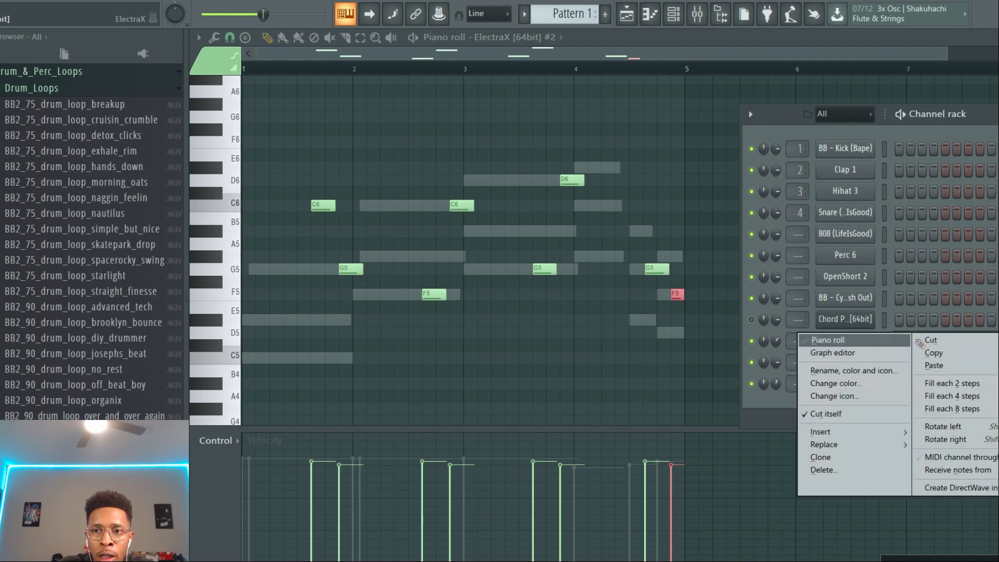
click(931, 340)
right_click(853, 362)
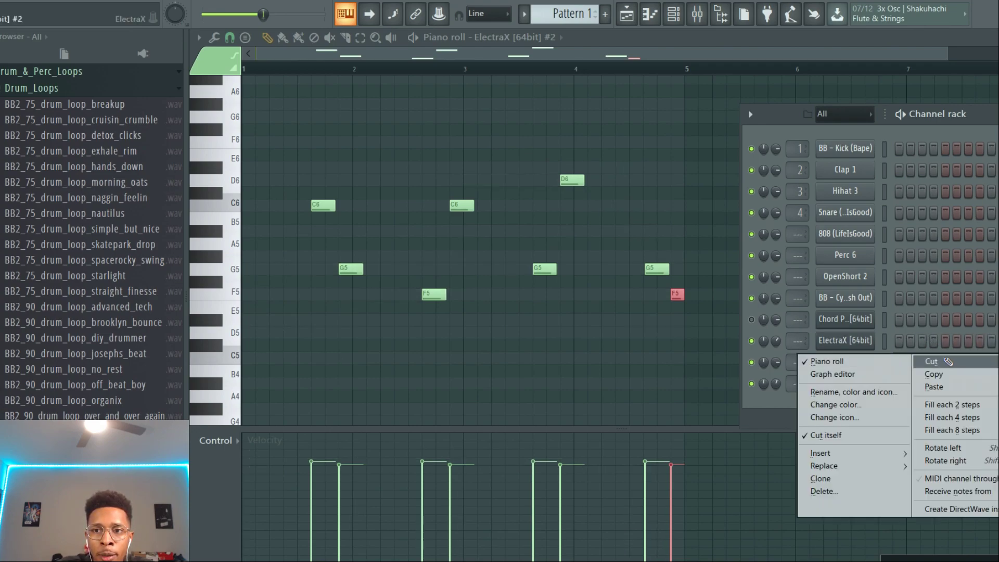
click(948, 361)
Step: Open Chord Prism, rearrange the plugin windows so it is fully visible, and try the C root key of its Smart Scale
click(840, 320)
drag(864, 91, 646, 60)
drag(622, 101, 400, 463)
drag(779, 58, 668, 34)
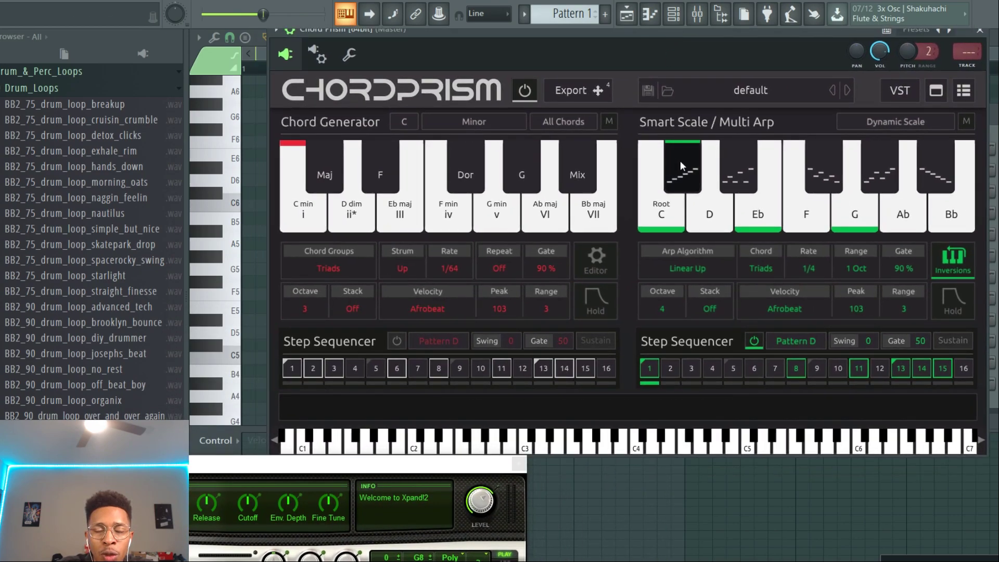
click(654, 218)
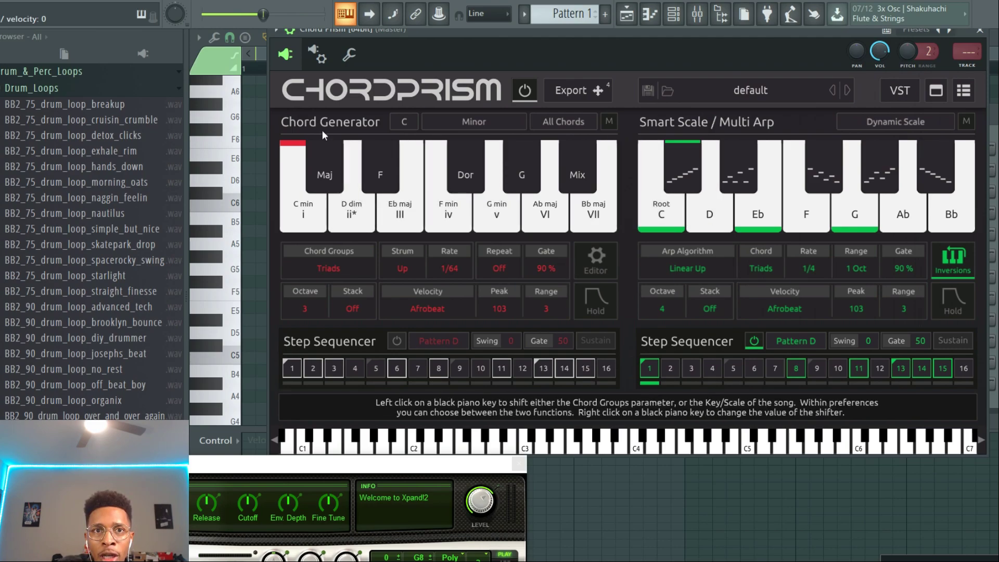
Step: Record a new Chord Prism performance of chords and melody as notes and automation
key(space)
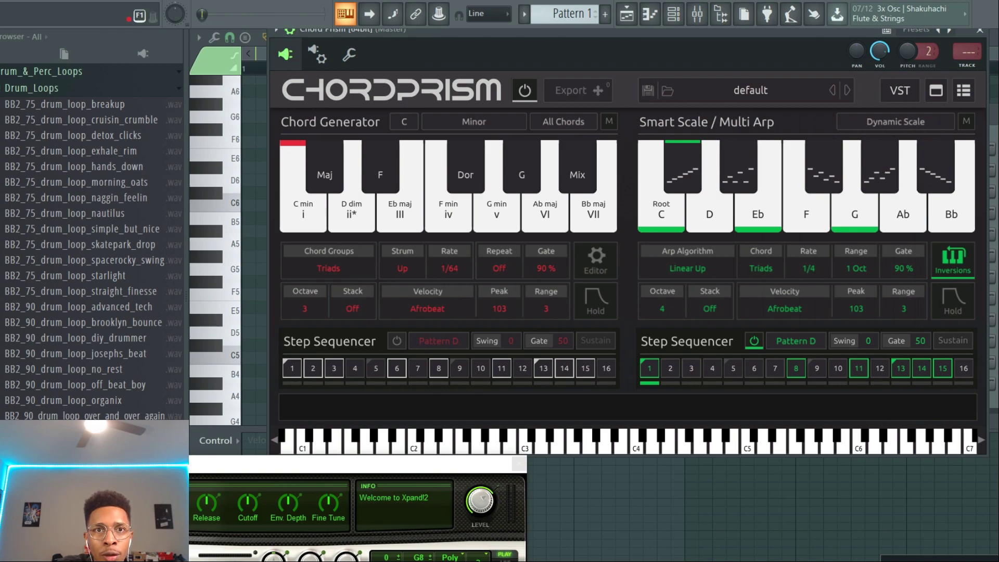
key(r)
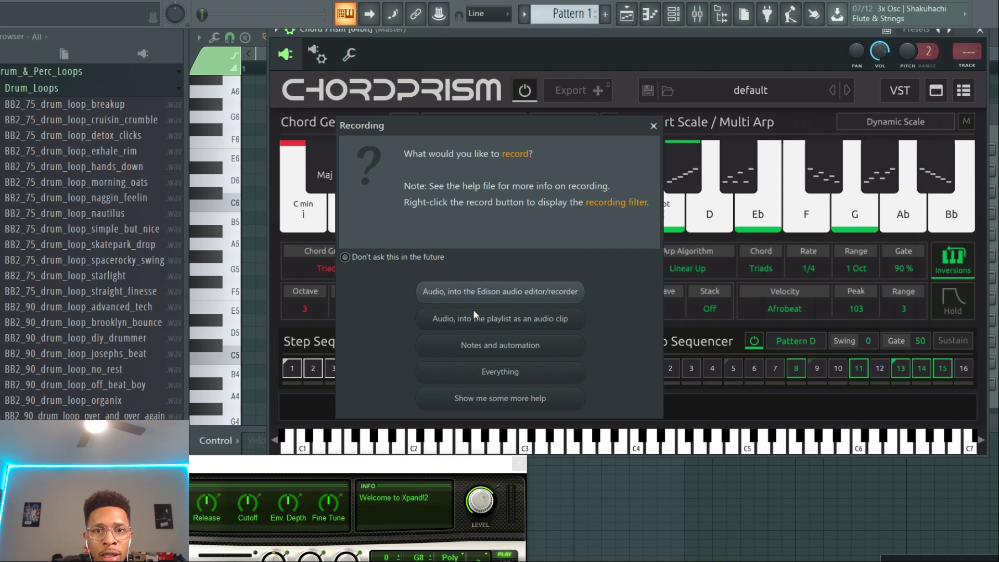
click(468, 345)
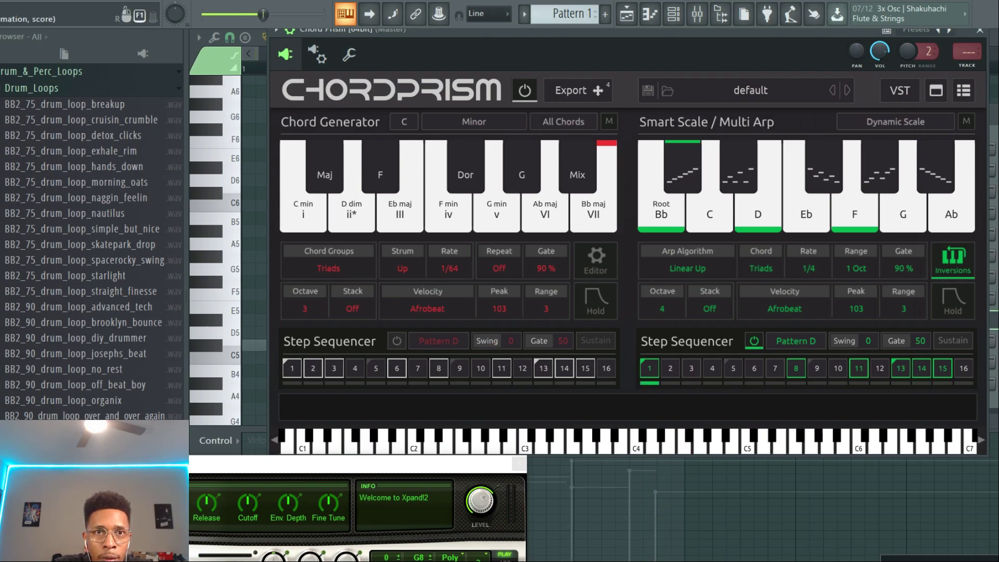
Step: Export the Chord Prism performance onto the ElectraX channel and cut the recorded notes from the Chord Prism channel
drag(617, 30, 275, 7)
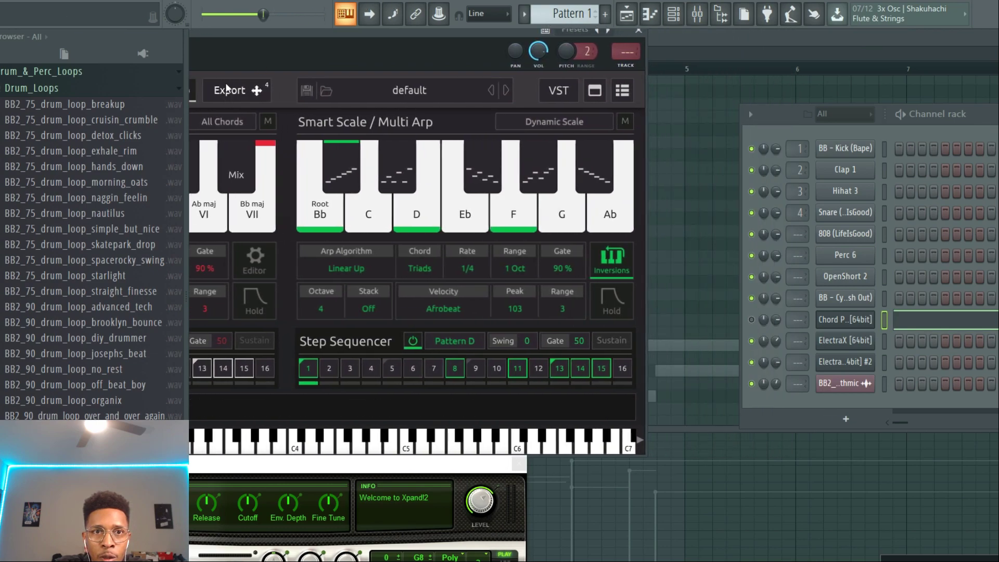
click(846, 340)
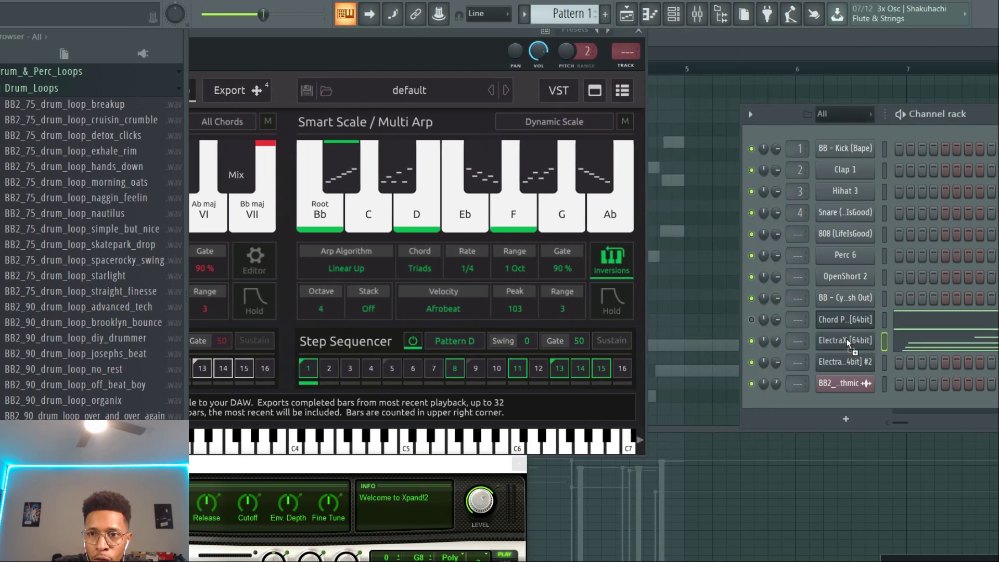
right_click(839, 318)
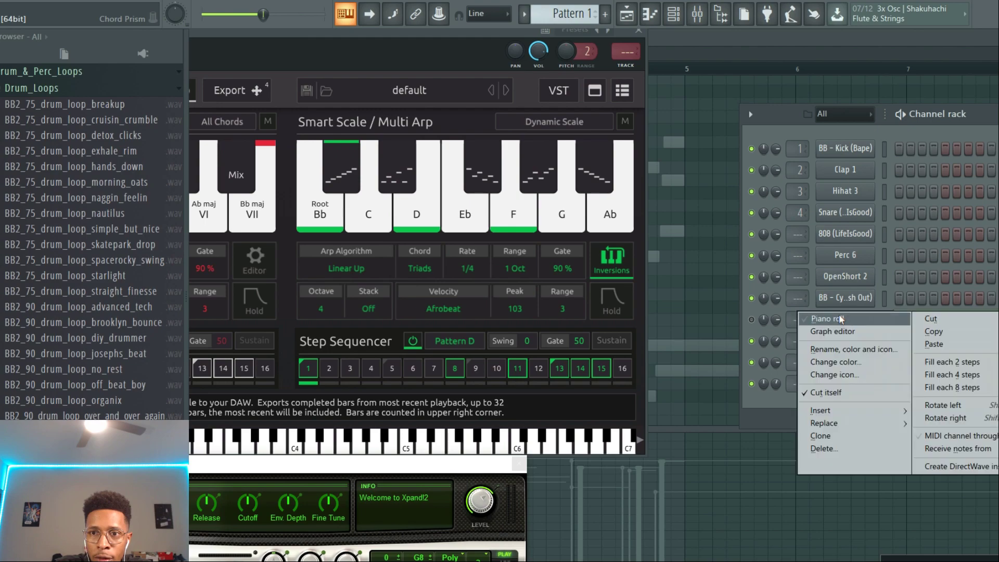
click(931, 318)
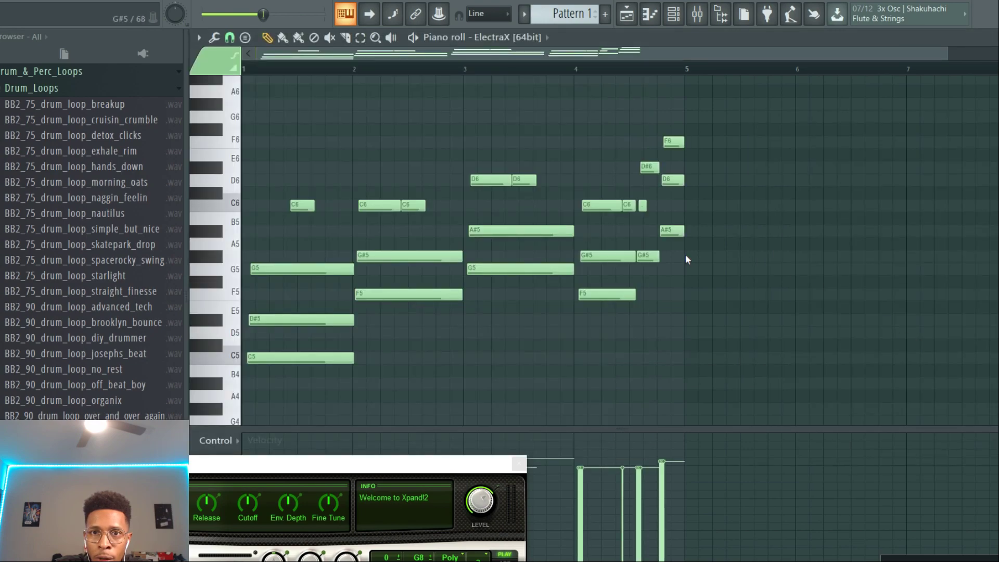
Step: Quantize all ElectraX notes with the Default template, leaving durations as they are
click(565, 230)
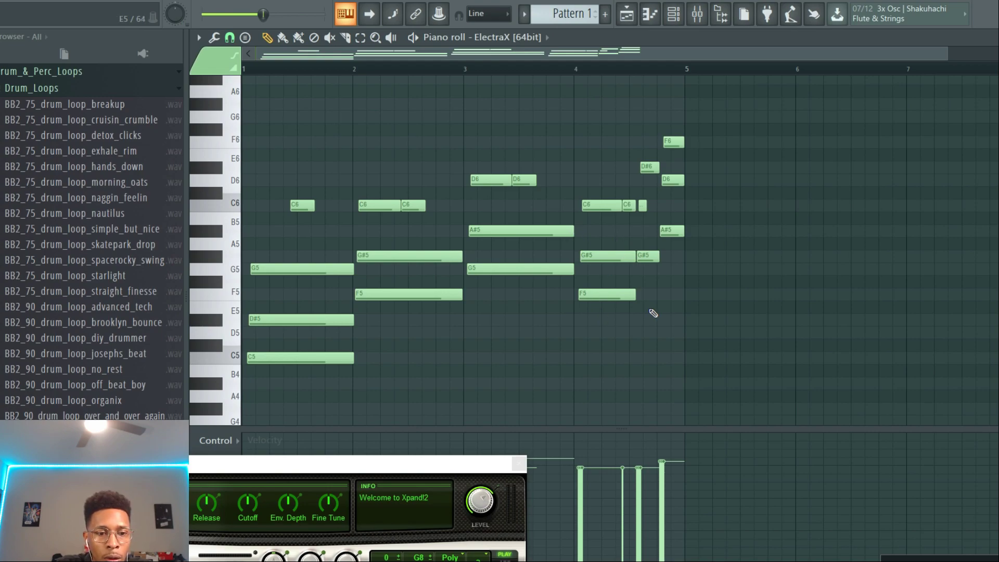
key(ctrl+a)
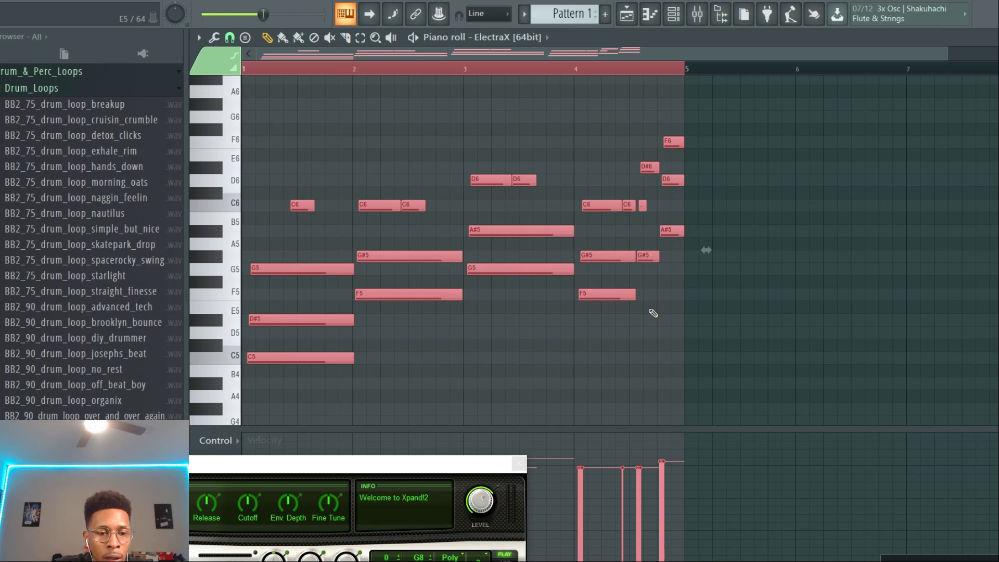
key(alt+q)
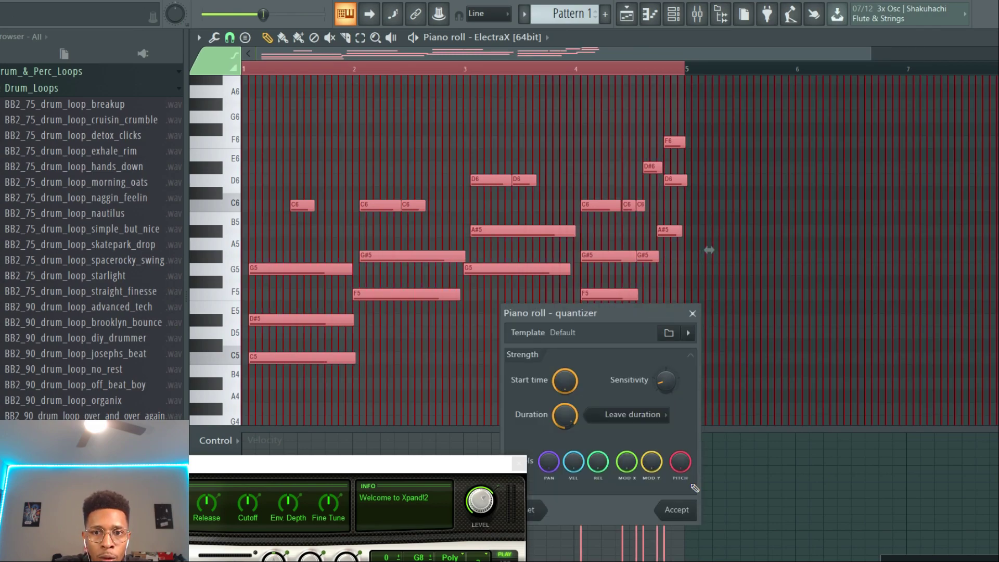
click(677, 509)
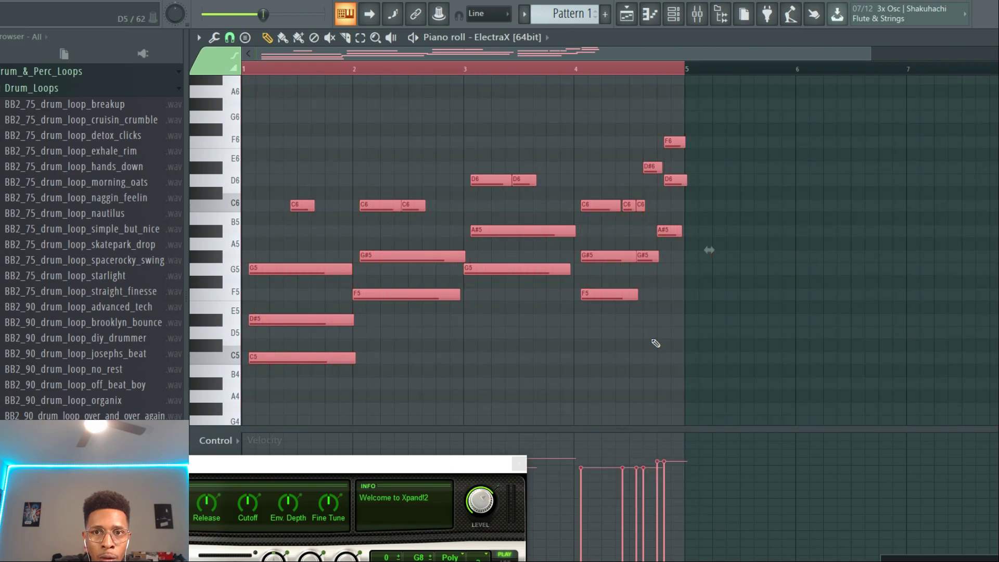
Step: Shift the bar 4 chord to the start of the bar and align the C6, G#5, D#6, D6 and F6 notes following it
drag(585, 151, 597, 295)
drag(623, 175, 617, 205)
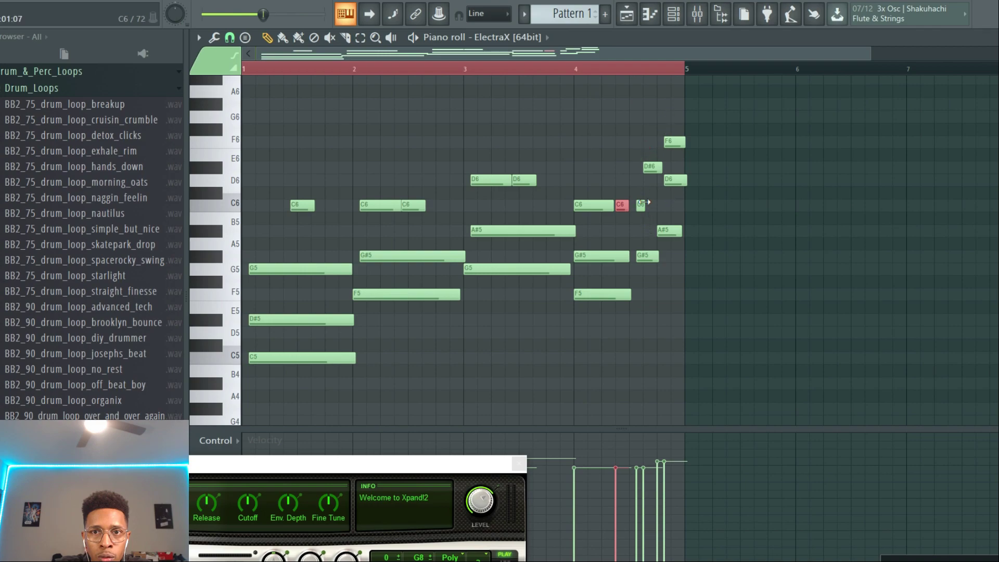
drag(645, 204, 652, 204)
drag(646, 255, 642, 255)
click(643, 204)
drag(643, 204, 637, 204)
mouse_move(649, 167)
mouse_down()
mouse_move(636, 168)
mouse_move(663, 180)
mouse_up()
drag(673, 142, 665, 142)
Step: Align the A#5 and D6 notes in bar 3 and the C6 and G#5 notes in bar 2, and move bar 1's C6 slightly later
drag(494, 229, 487, 229)
drag(477, 177, 528, 179)
drag(407, 207, 376, 205)
drag(385, 259, 379, 258)
drag(299, 207, 307, 208)
Step: Play the retimed ElectraX chords and melody, stop playback and open the playlist
key(space)
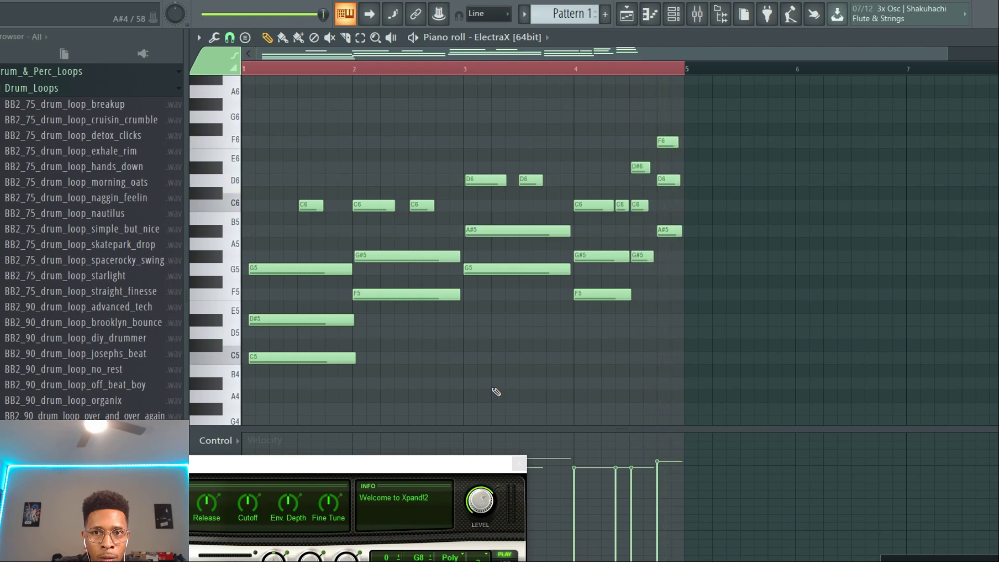
key(space)
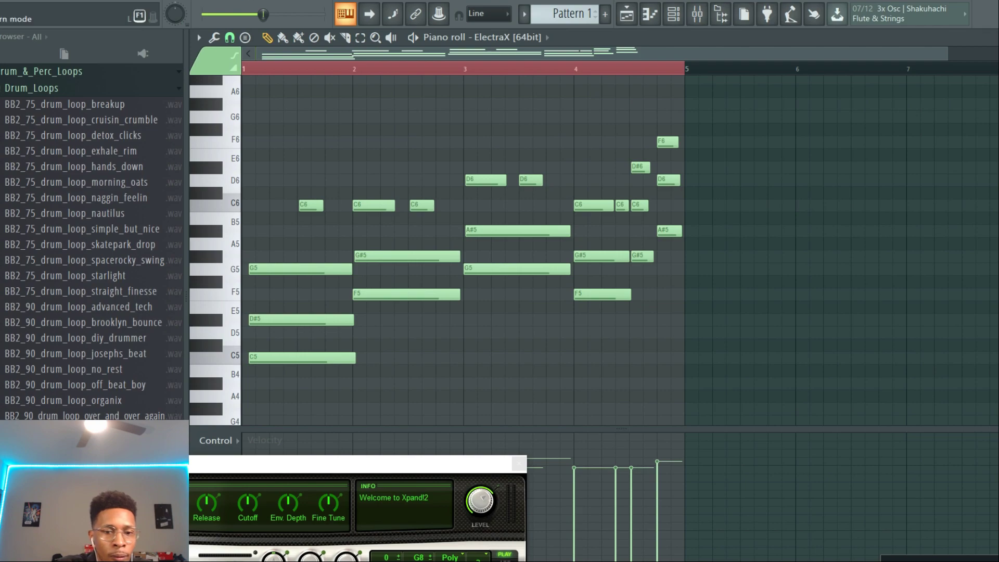
key(F5)
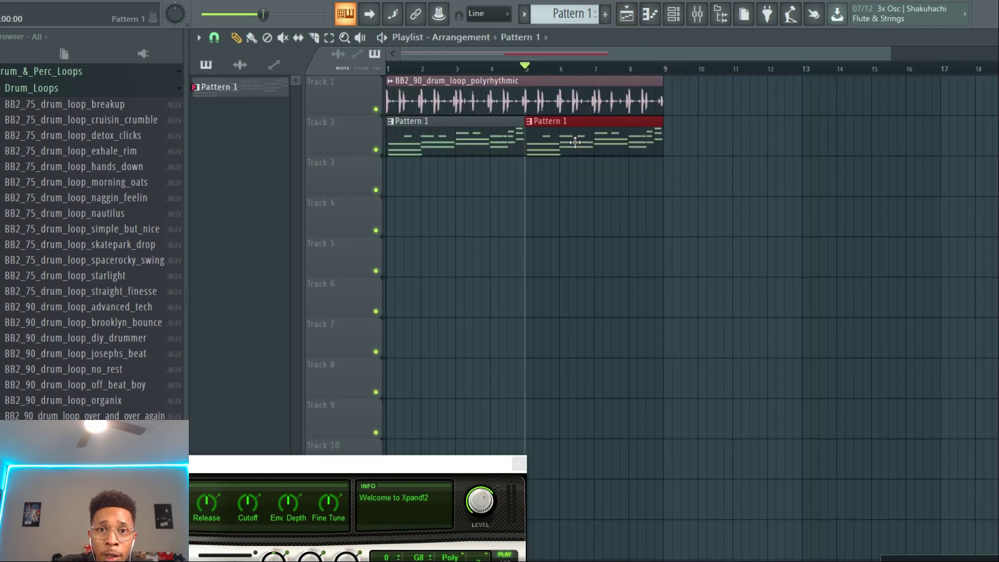
Step: Open Pattern 1 from the playlist, shift bar 1's C5, D#5 and G5 chord to the bar's start and extend it to the bar's end
click(467, 145)
key(ctrl+b)
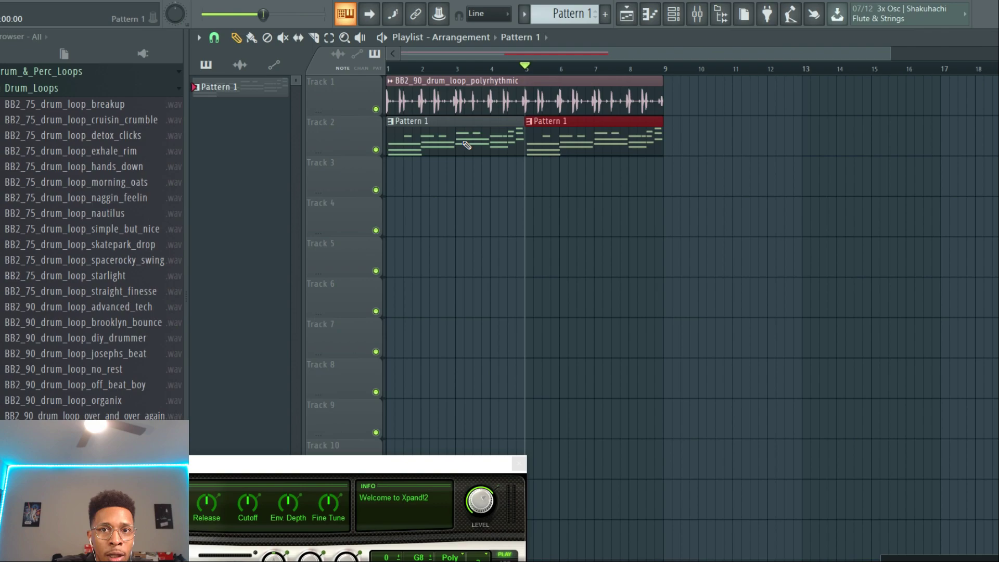
double_click(544, 135)
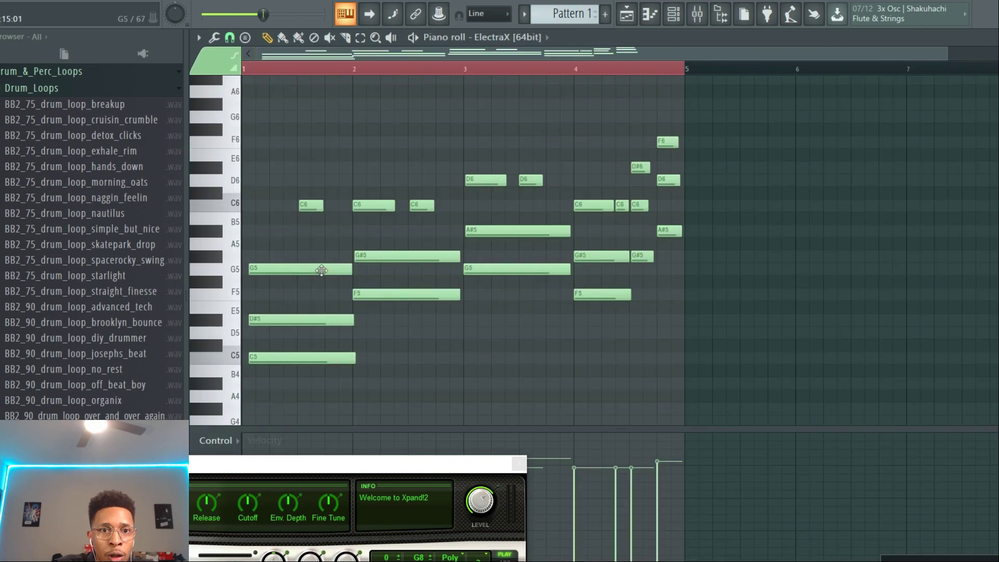
drag(292, 245, 281, 359)
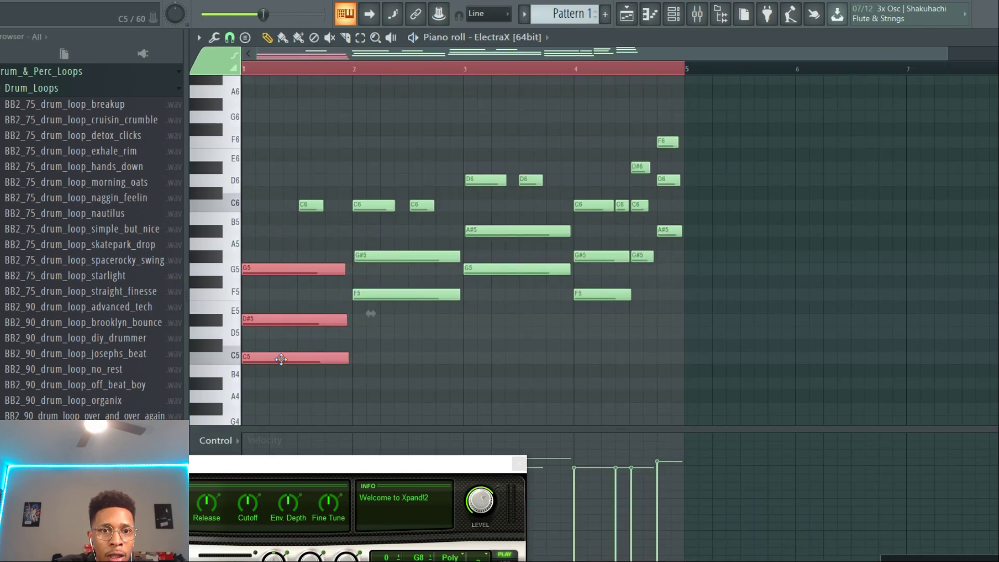
drag(344, 358, 354, 358)
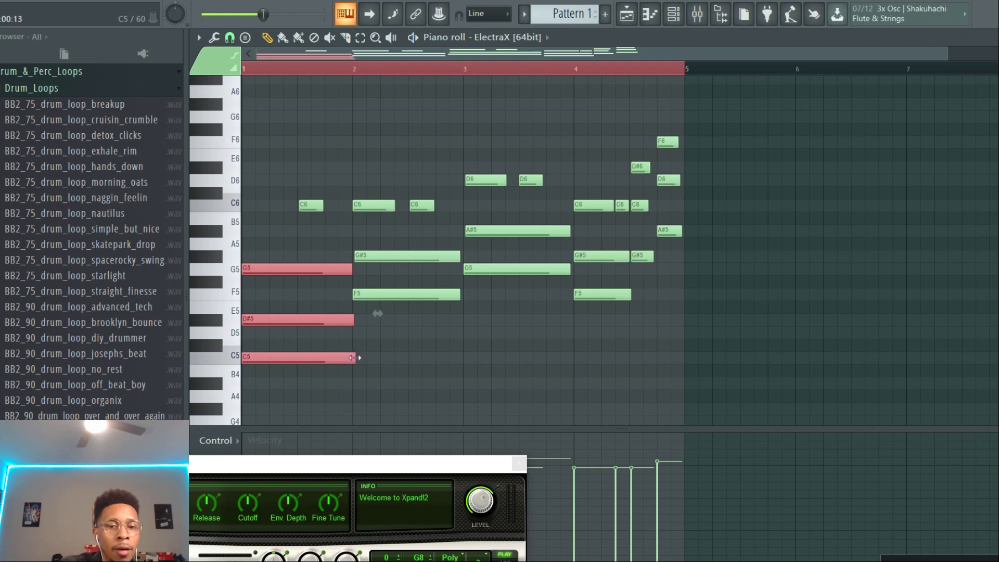
Step: Show the channel rack and play back the pattern with the corrected bar 1 chord
key(F6)
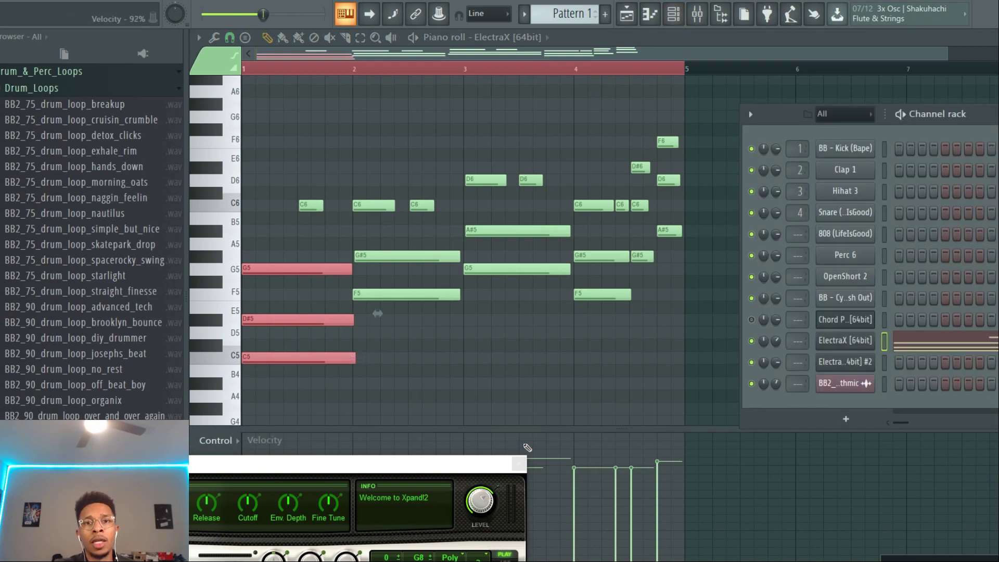
key(space)
key(space)
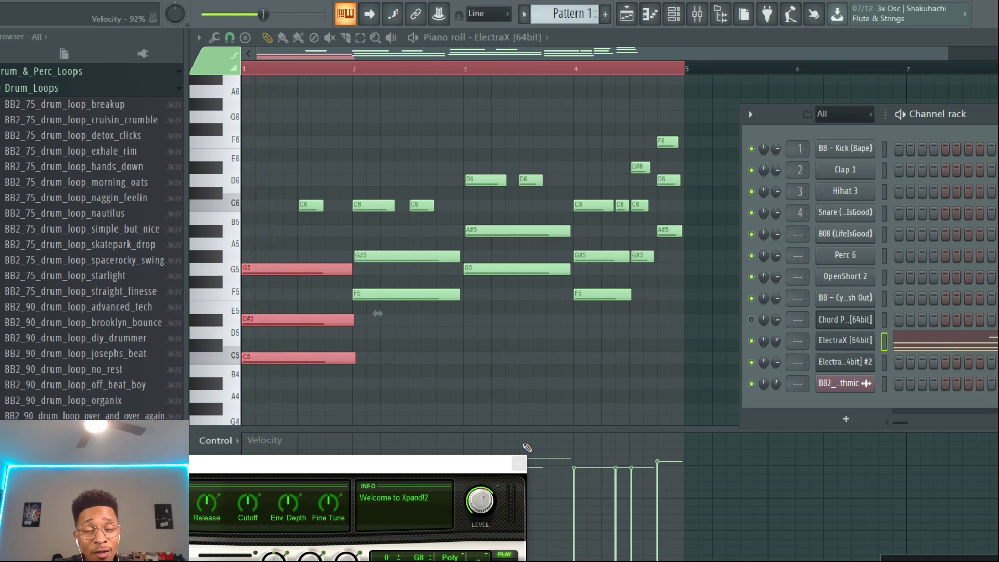
key(space)
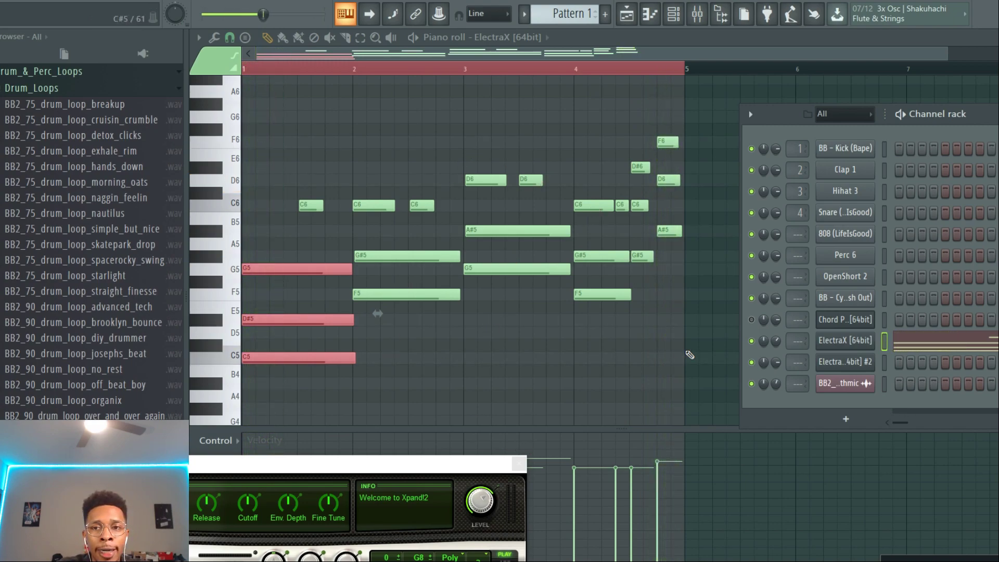
Step: Open Chord Prism from the channel rack and look through the Chord Generator's velocity patterns
click(845, 320)
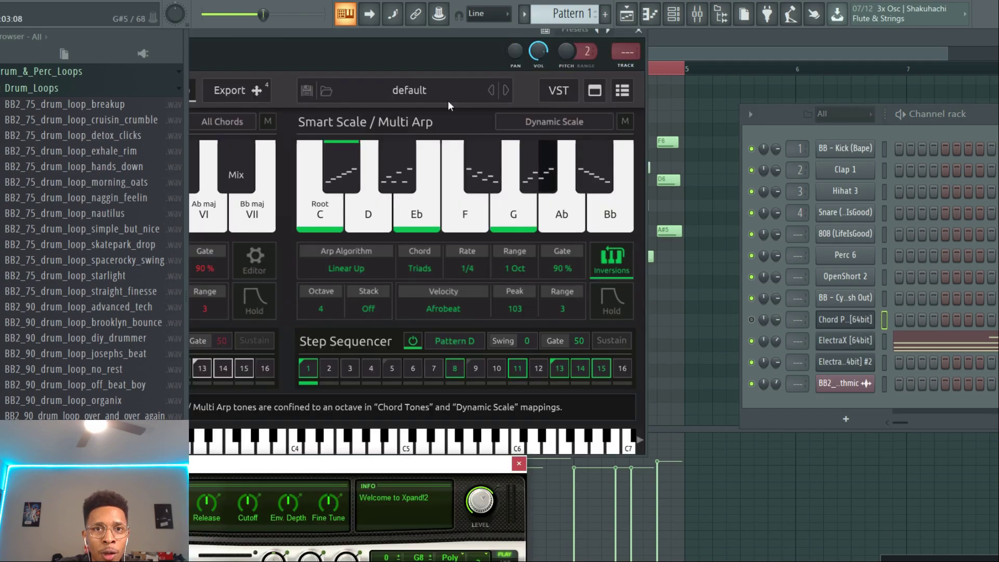
drag(417, 25, 785, 26)
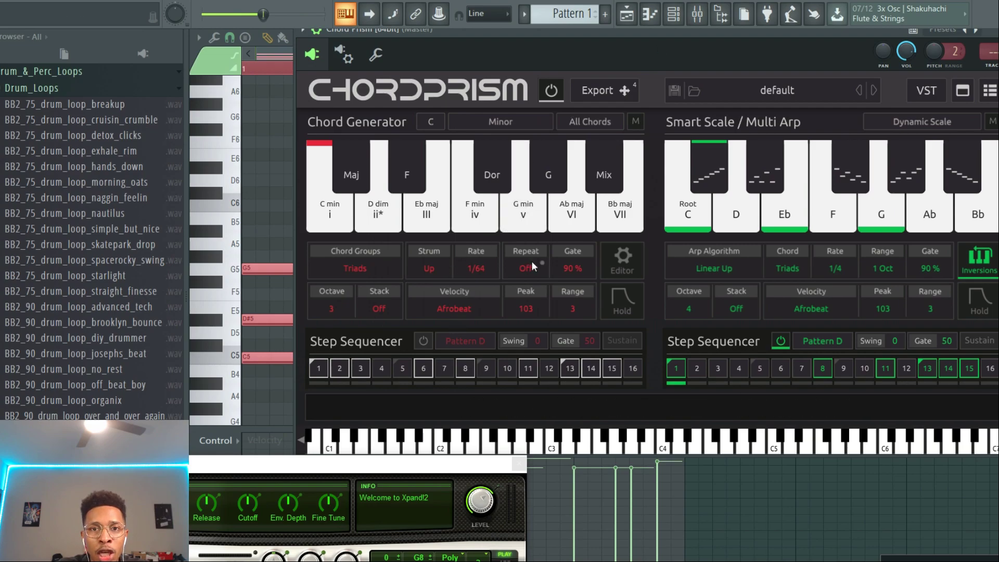
click(460, 307)
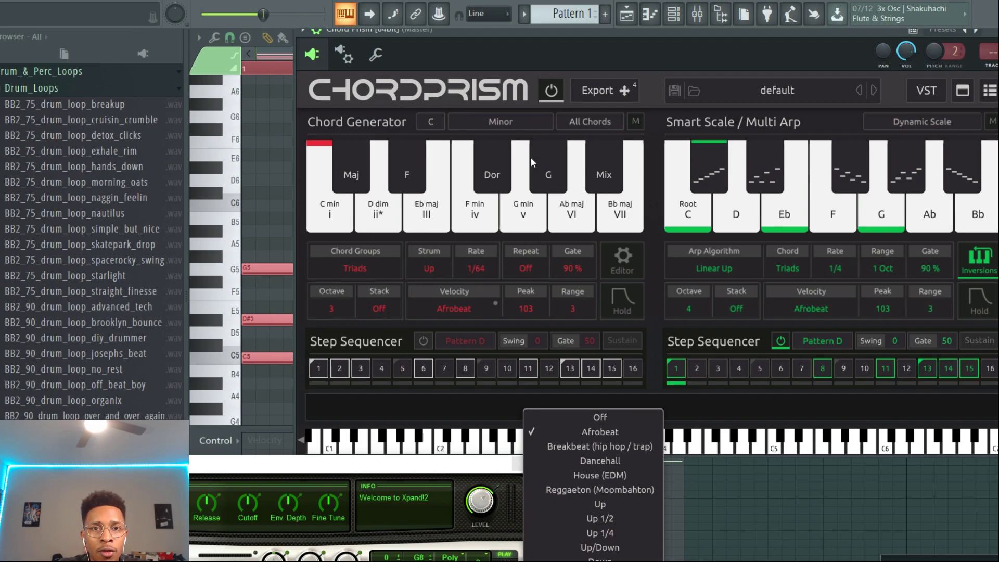
click(779, 93)
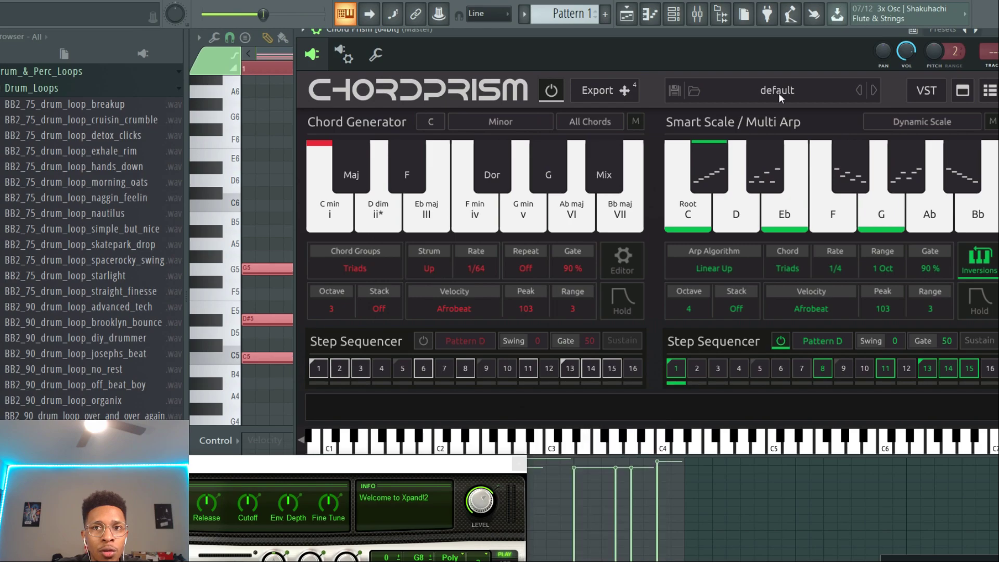
Step: Load the Hip Hop-Funk-Jazz 2 (Smooth) preset from Chord Prism's Smooth category
click(779, 93)
mouse_move(929, 151)
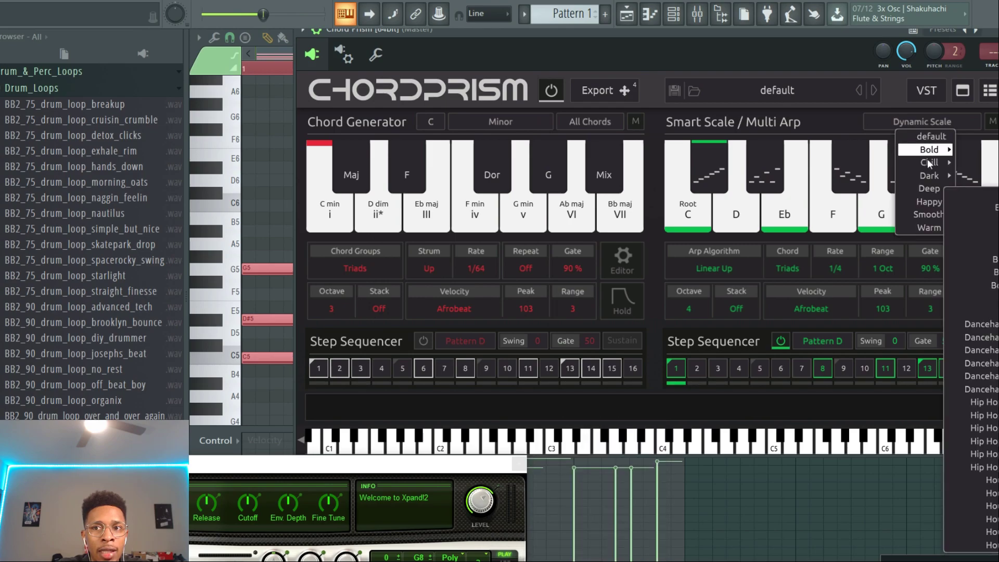
click(883, 32)
drag(715, 28, 483, 50)
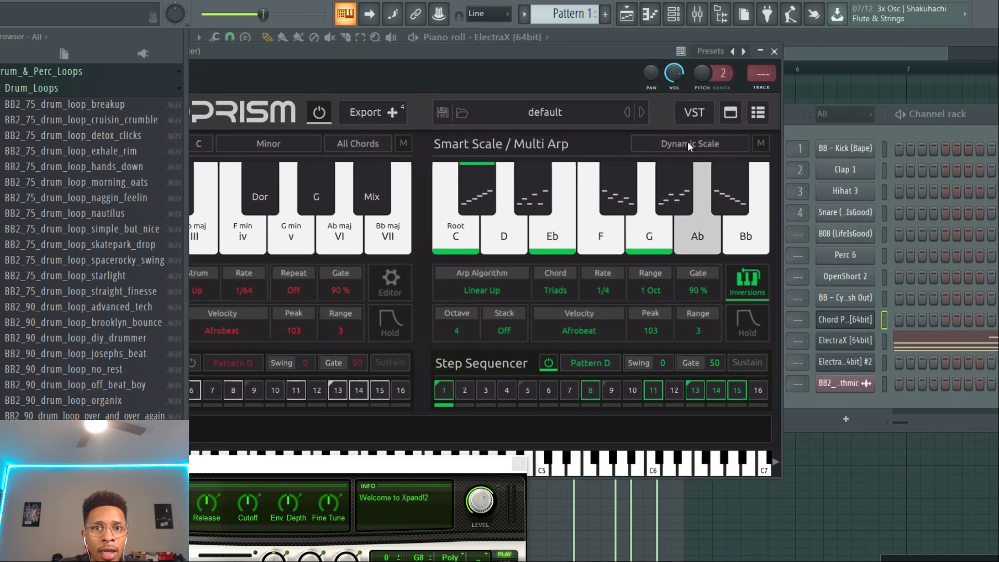
click(703, 148)
click(708, 142)
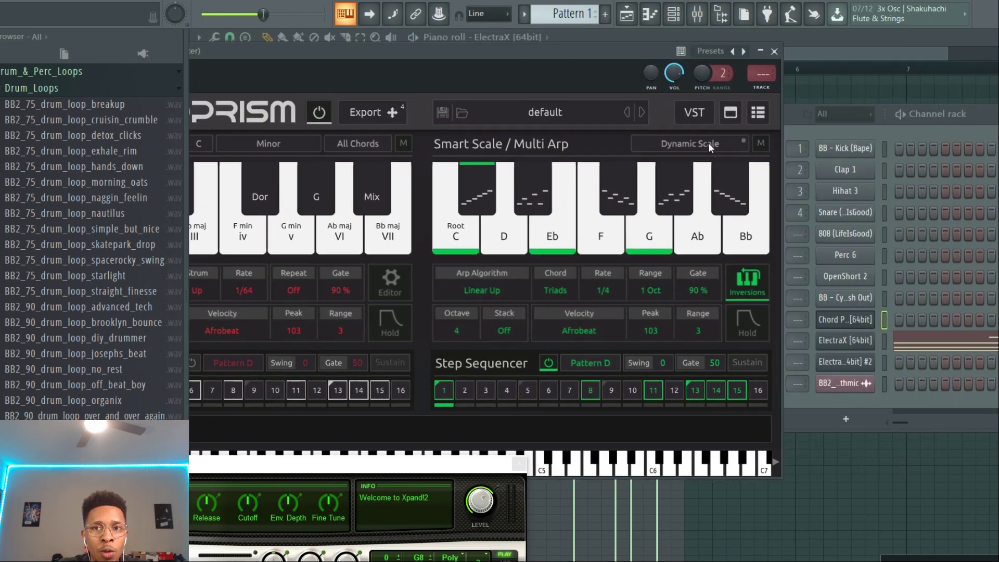
click(620, 112)
mouse_move(647, 244)
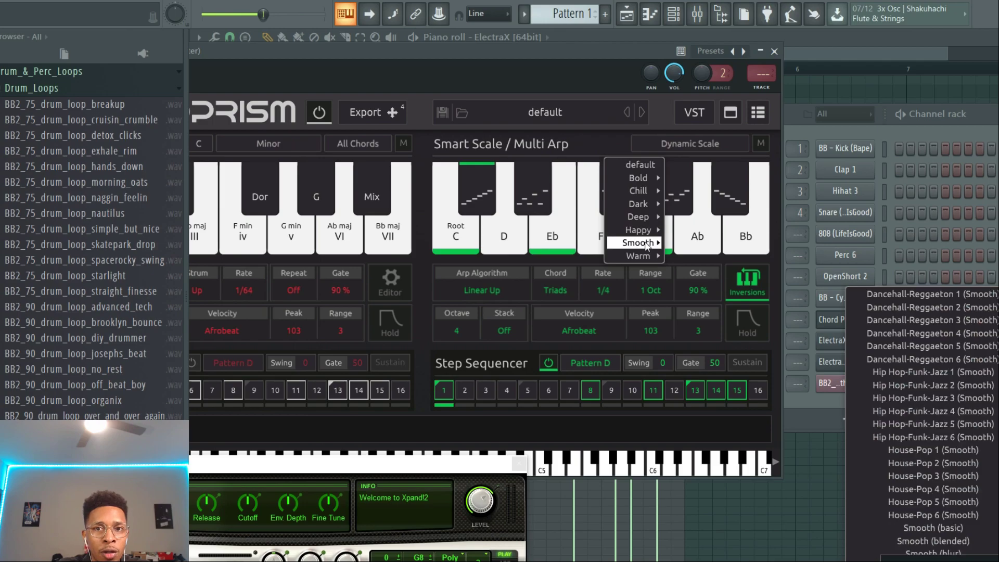
click(896, 385)
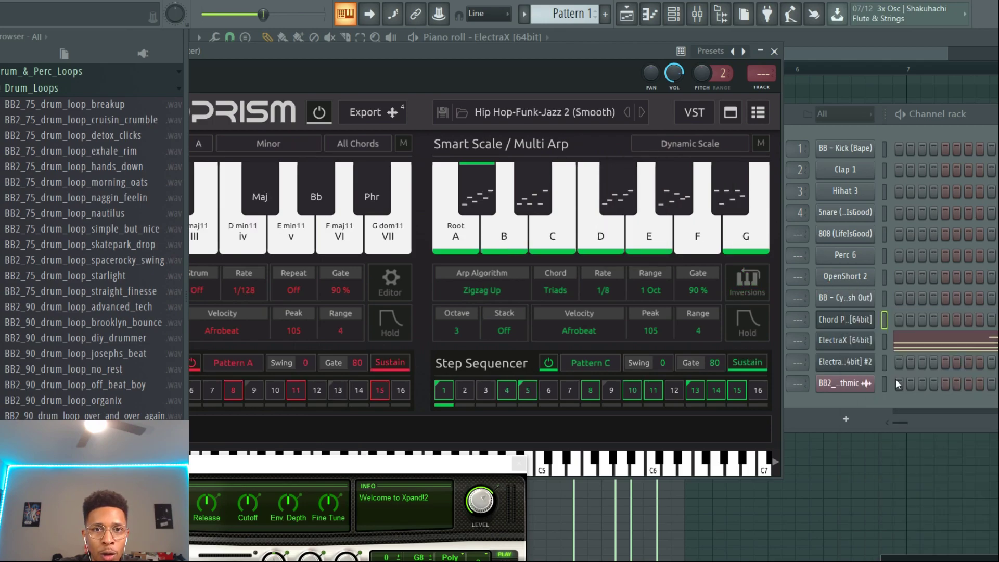
Step: Reposition the Chord Prism window to show both generator sections, and move it aside to uncover the channel rack
drag(498, 45, 687, 32)
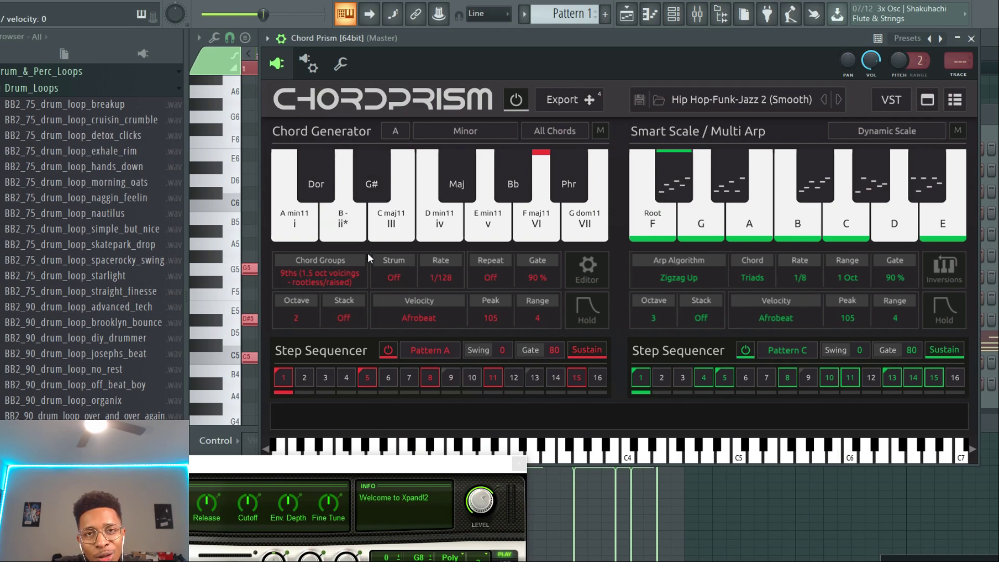
drag(598, 35, 429, 44)
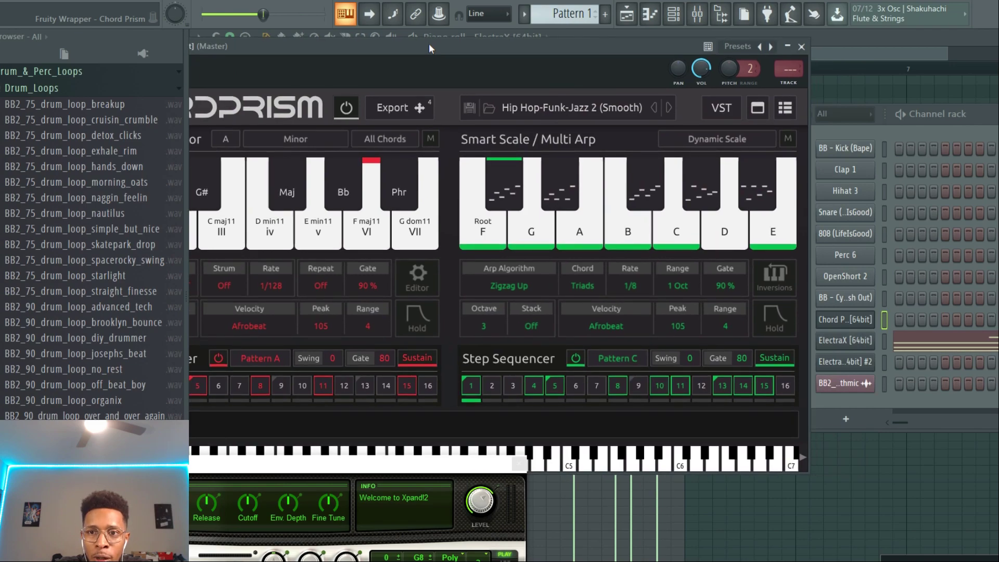